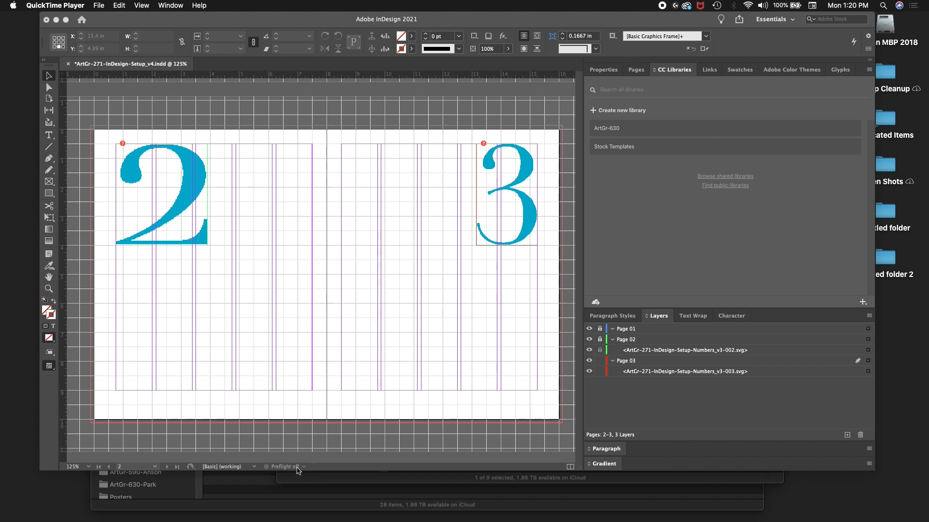
Switch to the open InDesign document and go to page 1
{"action": "left_click", "coordinate": [339, 468]}
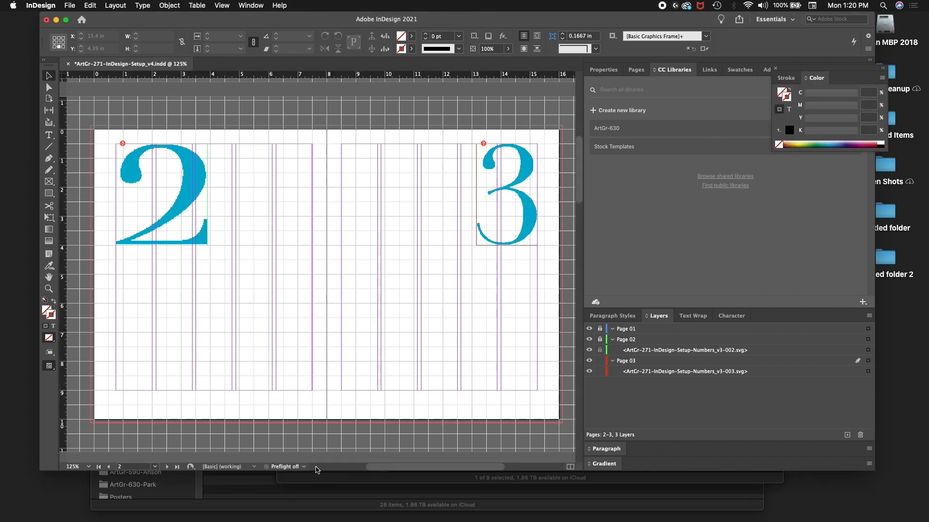
{"action": "left_click", "coordinate": [316, 467]}
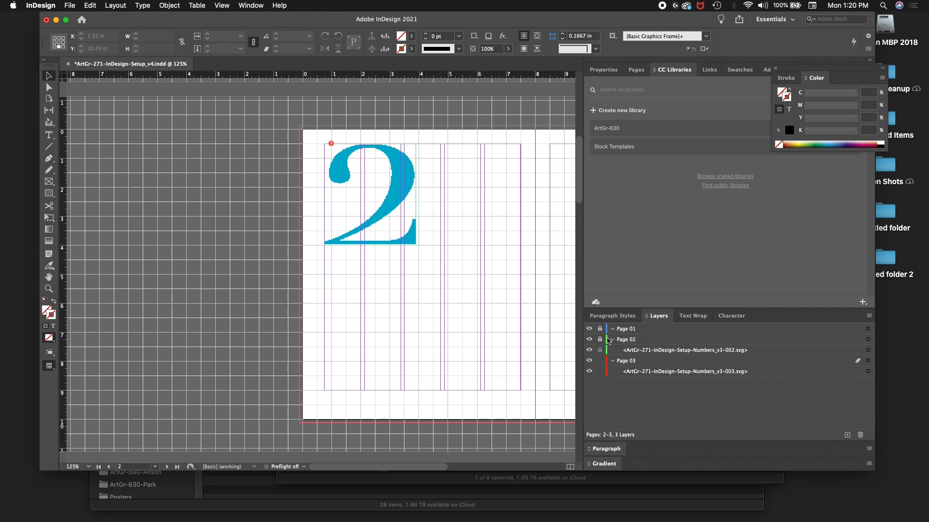
{"action": "left_click", "coordinate": [155, 467]}
{"action": "left_click", "coordinate": [140, 355]}
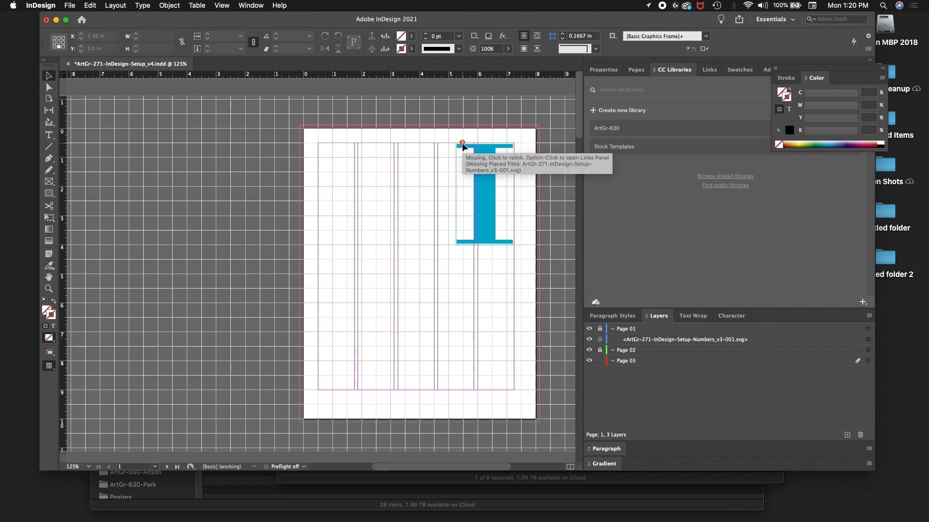
List the document's links, move the floating Color panel clear of them and inspect the missing ArtGr-271-InDesign-Setup-Numbers_v3-001.svg link
{"action": "left_click", "coordinate": [709, 70]}
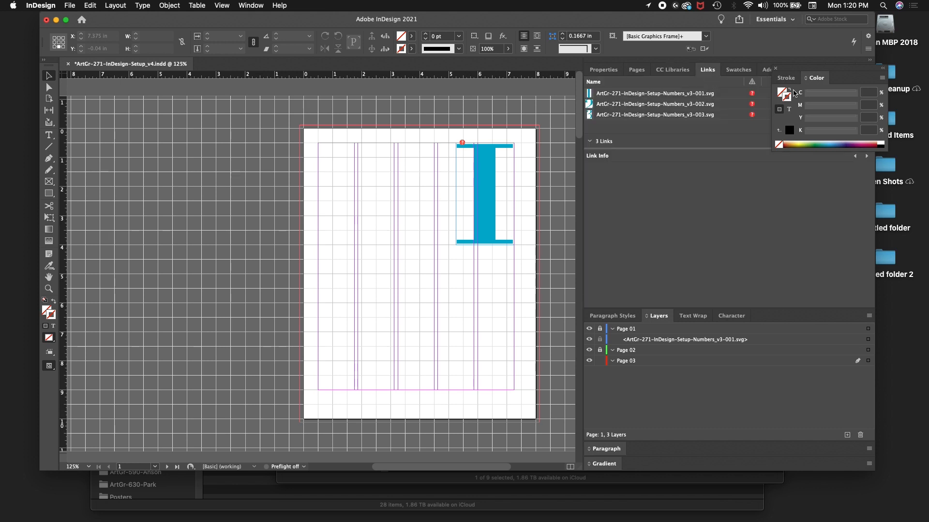
{"action": "mouse_move", "coordinate": [844, 78]}
{"action": "left_mouse_down"}
{"action": "mouse_move", "coordinate": [801, 274]}
{"action": "mouse_move", "coordinate": [812, 323]}
{"action": "mouse_move", "coordinate": [822, 327]}
{"action": "mouse_move", "coordinate": [849, 264]}
{"action": "mouse_move", "coordinate": [847, 333]}
{"action": "mouse_move", "coordinate": [851, 315]}
{"action": "mouse_move", "coordinate": [836, 356]}
{"action": "left_mouse_up"}
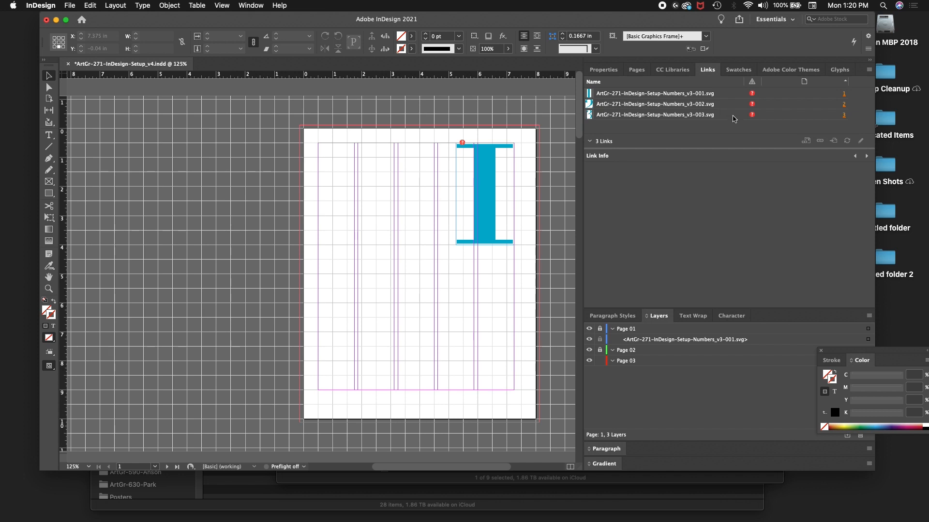
{"action": "left_click", "coordinate": [754, 96]}
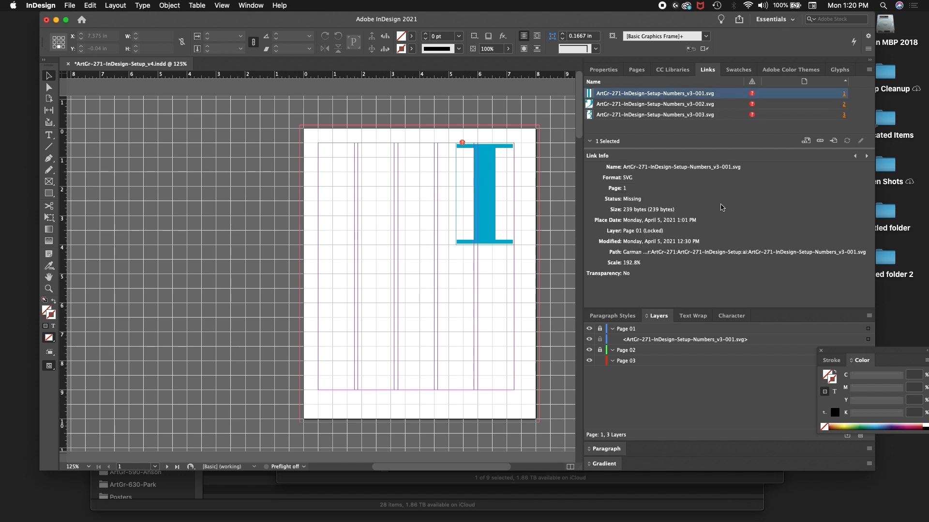
Switch to Finder, check the KEEPers folder in the ai folder for the v3 number files, and return to InDesign
{"action": "key", "text": "super+Tab"}
{"action": "key", "text": "super+Tab"}
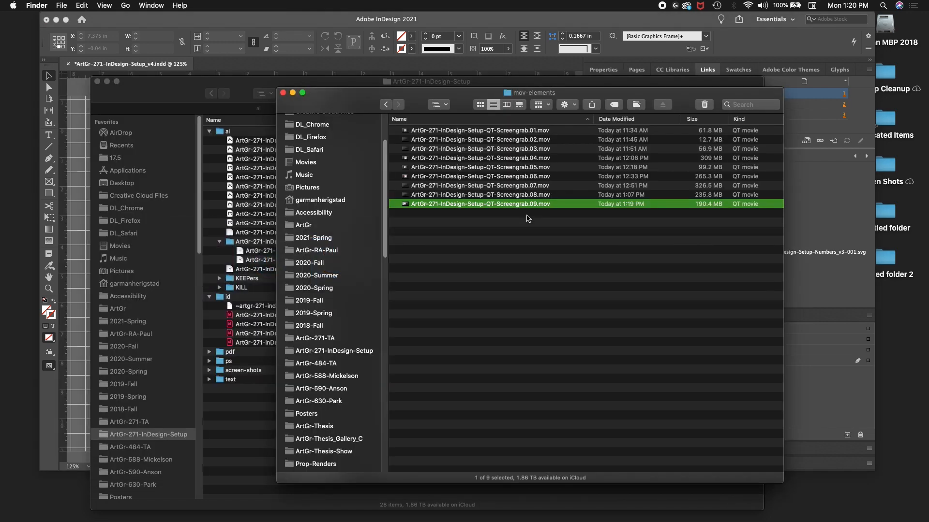
{"action": "left_click", "coordinate": [258, 99]}
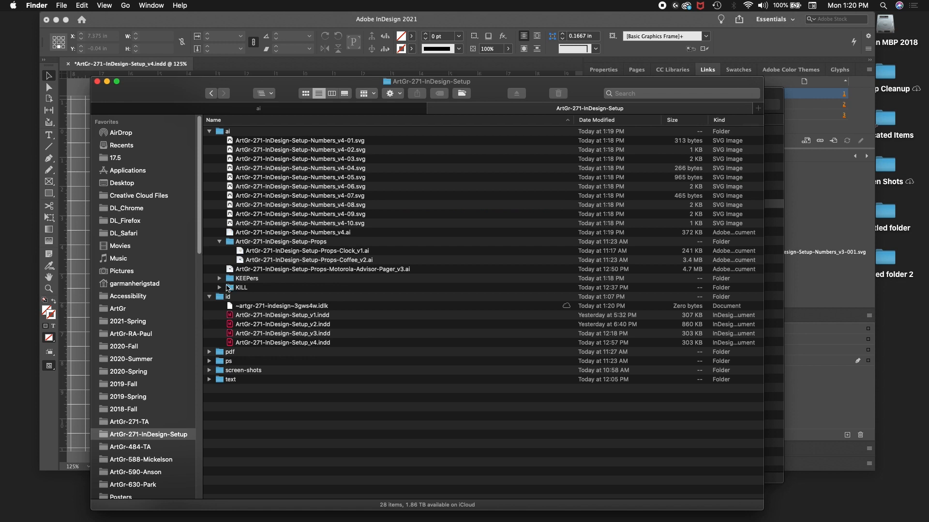
{"action": "left_click", "coordinate": [220, 279]}
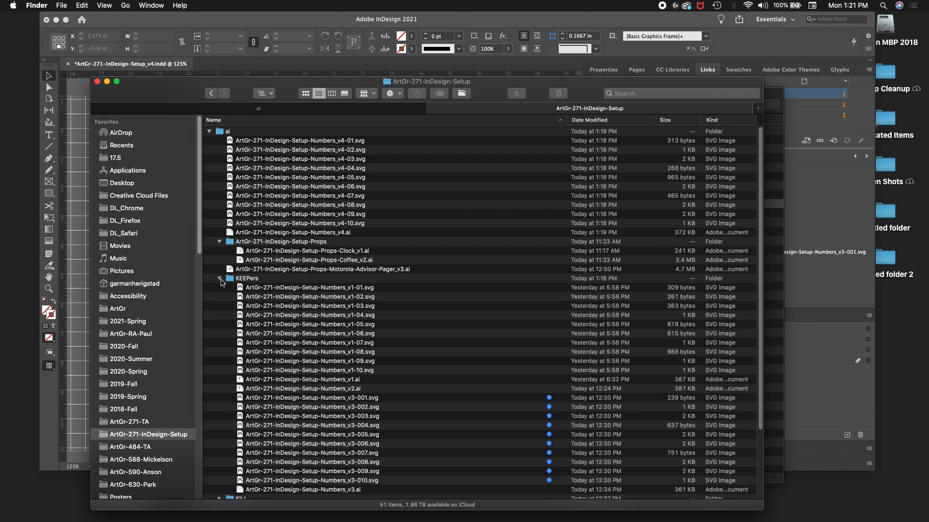
{"action": "left_click", "coordinate": [220, 279]}
{"action": "key", "text": "super+Tab"}
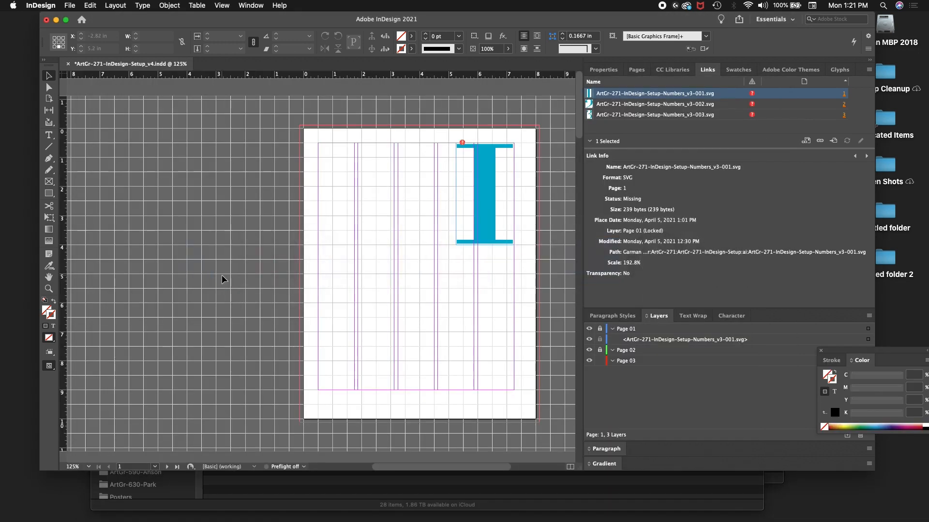
Relink the missing v3-001 graphic to ArtGr-271-InDesign-Setup-Numbers_v4-01.svg from the ai folder of ArtGr-271-InDesign-Setup
{"action": "left_click", "coordinate": [752, 95]}
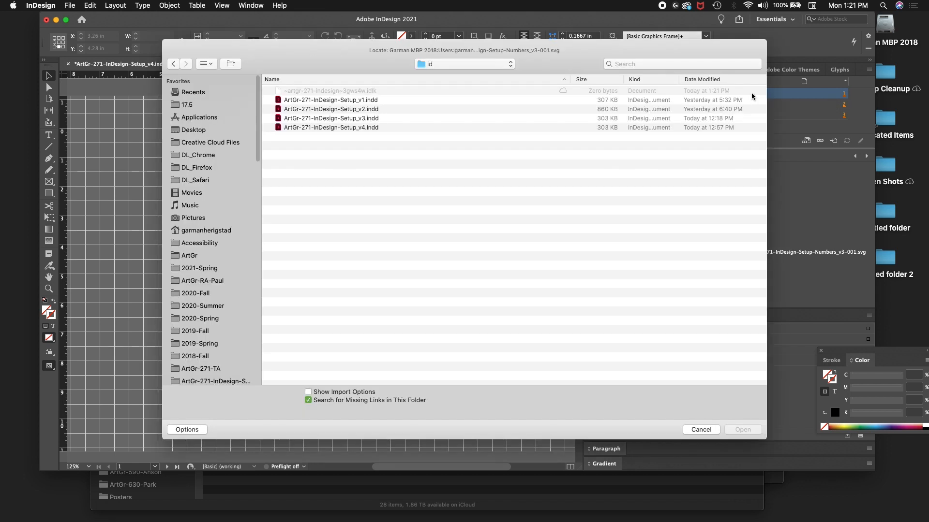
{"action": "left_click", "coordinate": [438, 64]}
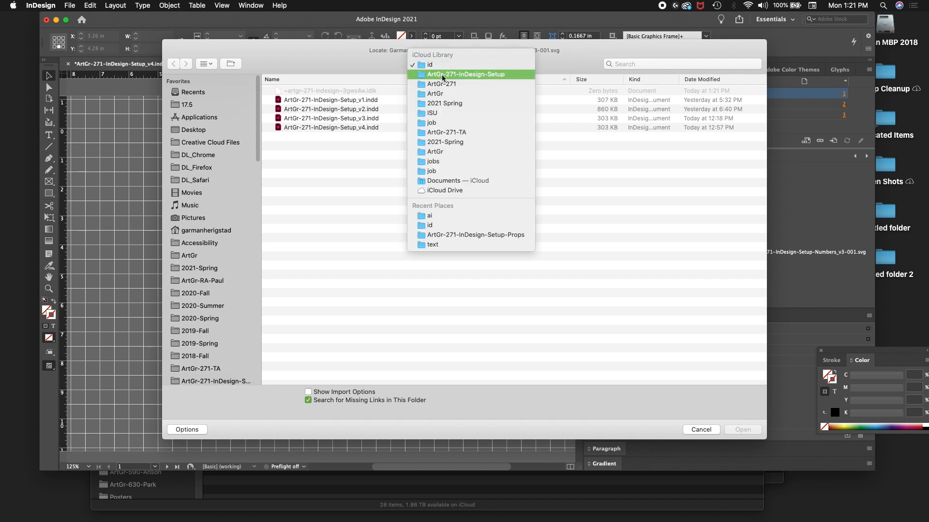
{"action": "left_click", "coordinate": [442, 76]}
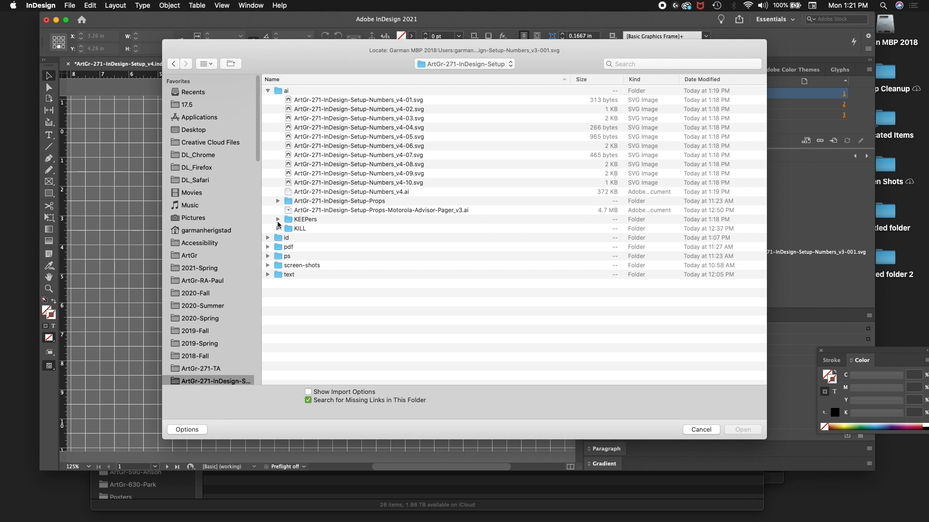
{"action": "left_click", "coordinate": [278, 219]}
{"action": "left_click", "coordinate": [278, 220]}
{"action": "left_click", "coordinate": [356, 100]}
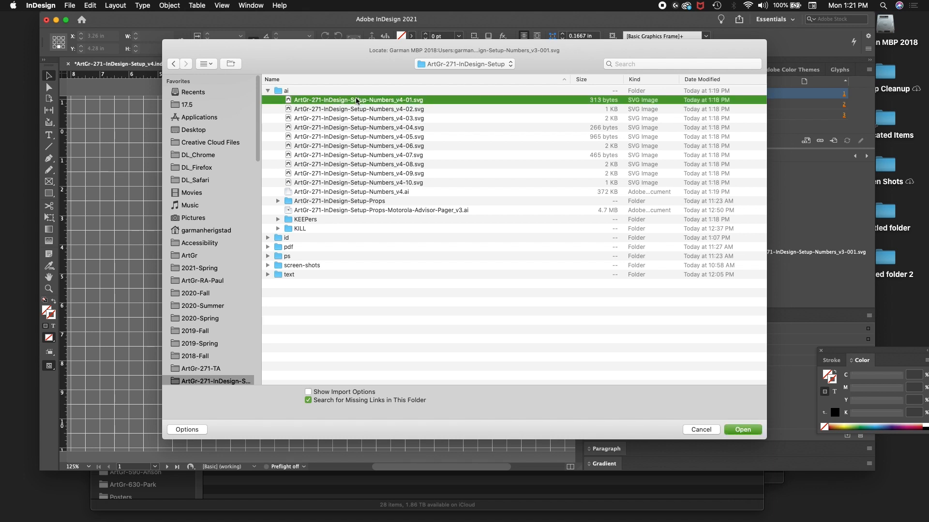
{"action": "double_click", "coordinate": [356, 101]}
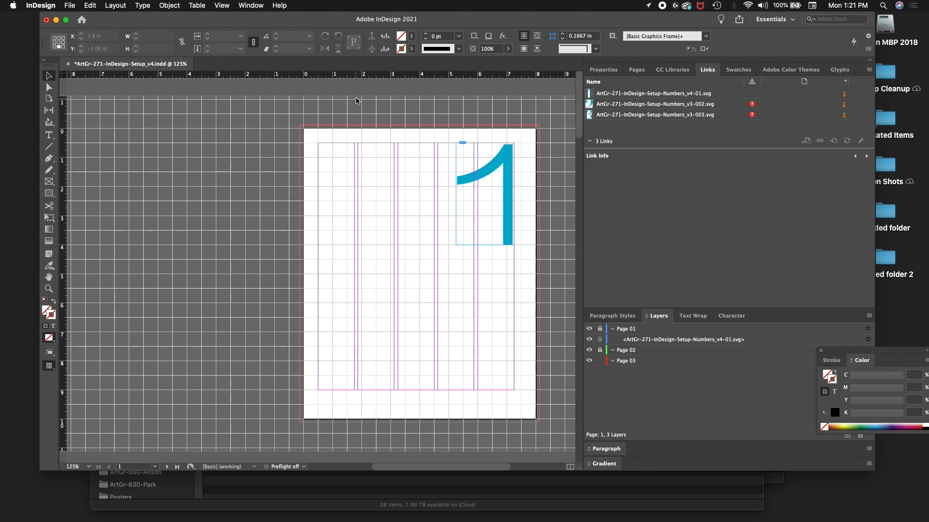
Preview ArtGr-271-InDesign-Setup-Numbers_v4-01.svg in Finder, close the preview and return to InDesign
{"action": "key", "text": "super+Tab"}
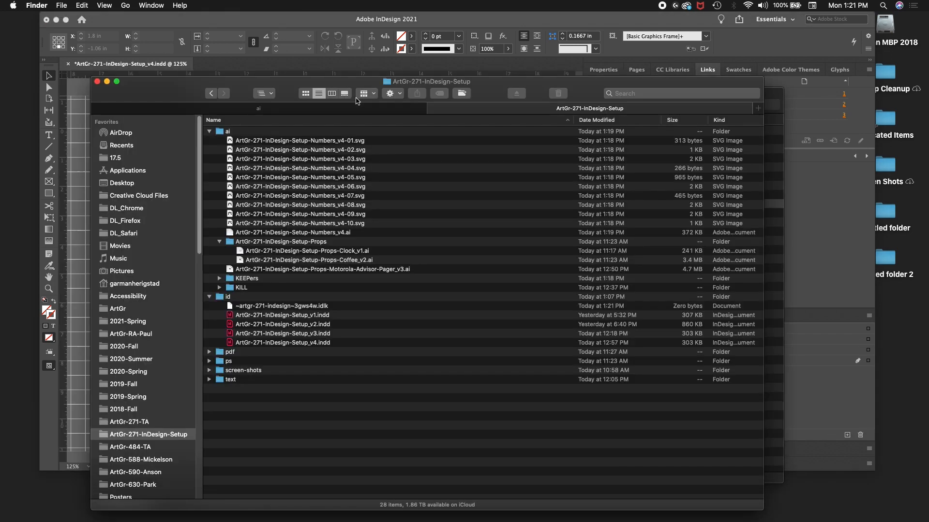
{"action": "left_click", "coordinate": [331, 140]}
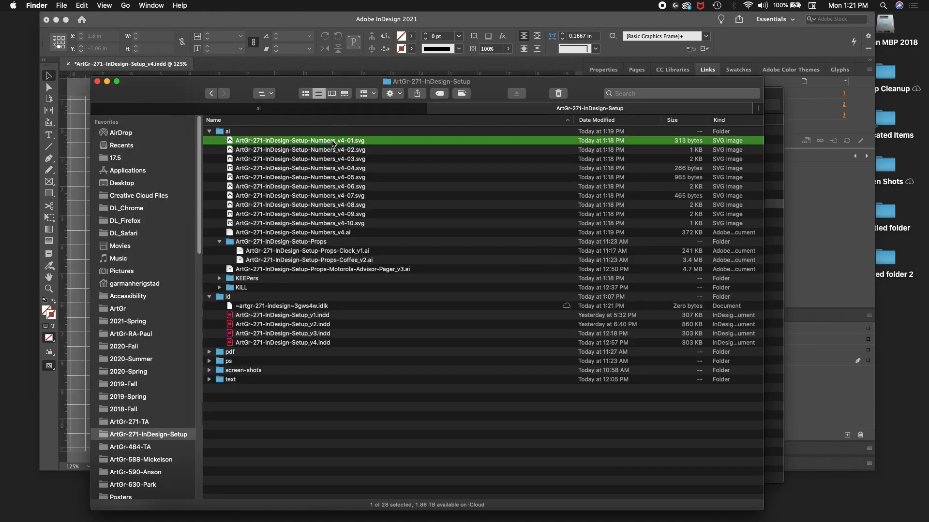
{"action": "key", "text": "space"}
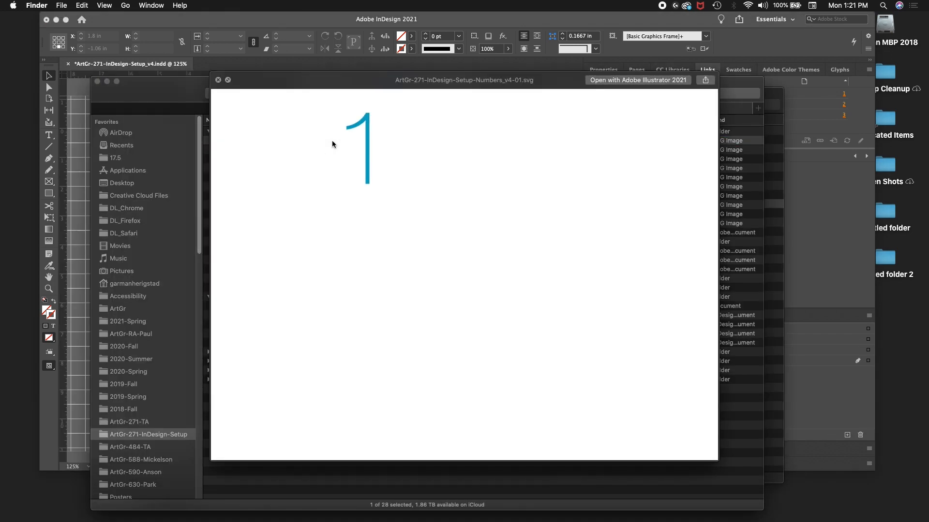
{"action": "key", "text": "space"}
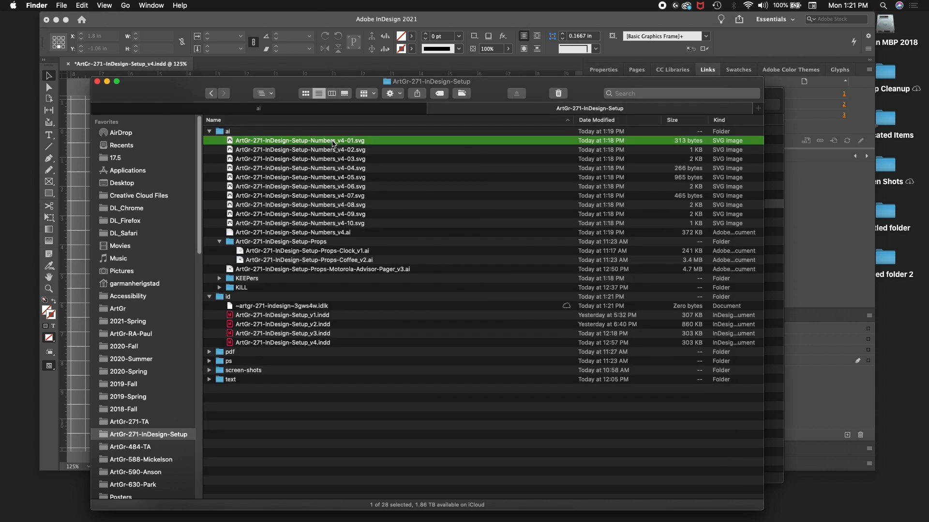
{"action": "key", "text": "super+Tab"}
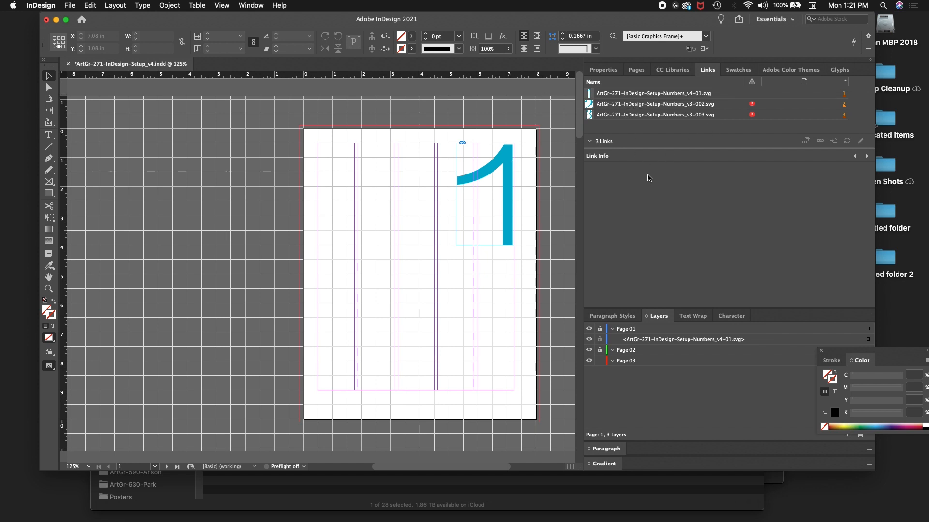
Unlock the Page 01 and Page 02 layers and delete the v4-01.svg graphic from the Page 01 layer
{"action": "left_click", "coordinate": [599, 328]}
{"action": "left_click", "coordinate": [599, 350]}
{"action": "left_click", "coordinate": [612, 350]}
{"action": "left_click", "coordinate": [612, 361]}
{"action": "left_click", "coordinate": [649, 339]}
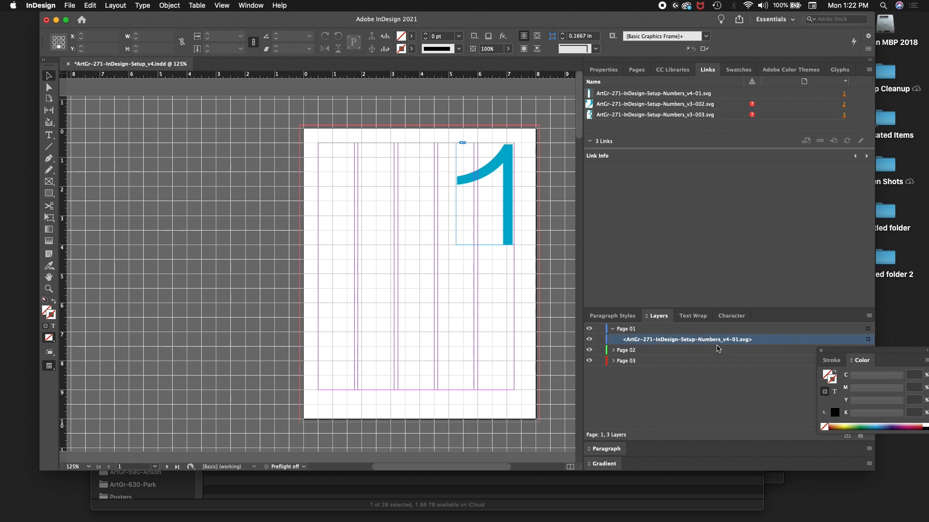
{"action": "left_click", "coordinate": [860, 435]}
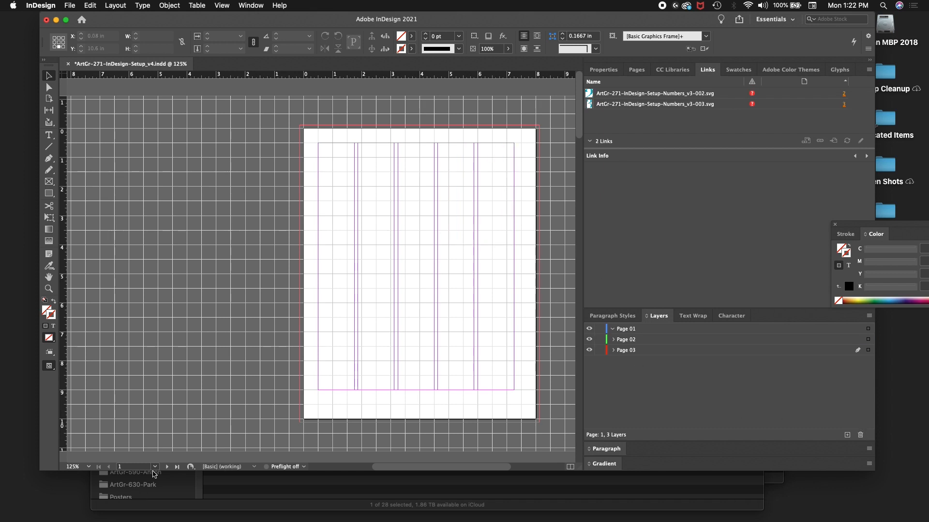
Go to the page 2–3 spread and delete the v3-002.svg graphic from the Page 02 layer
{"action": "left_click", "coordinate": [167, 466]}
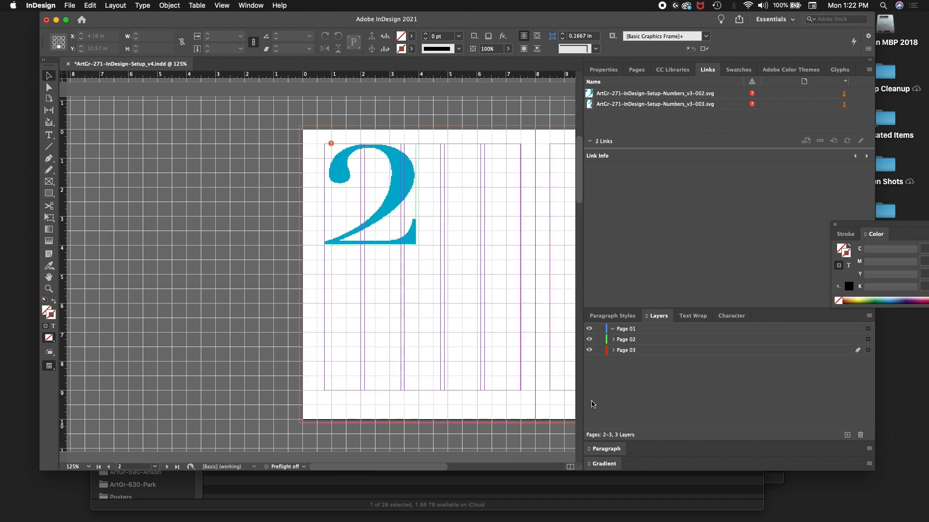
{"action": "left_click", "coordinate": [612, 339]}
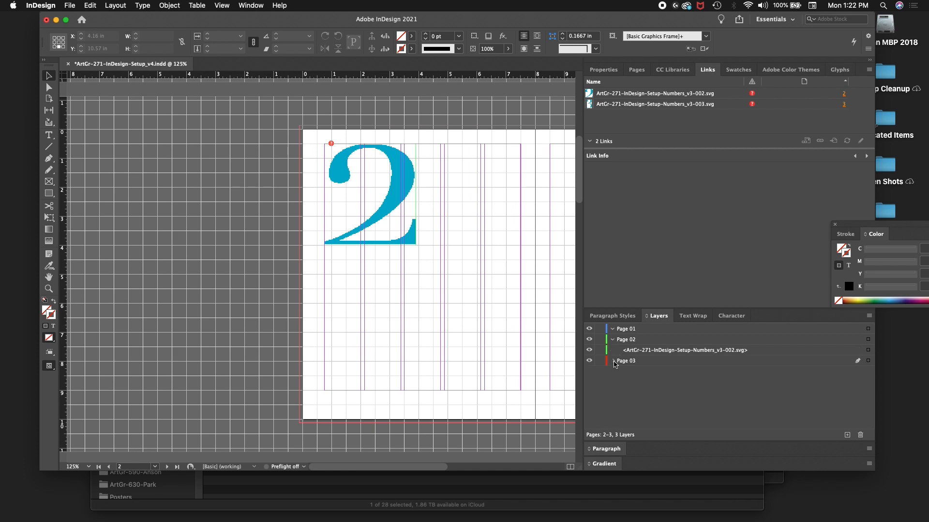
{"action": "left_click", "coordinate": [613, 360]}
{"action": "left_click", "coordinate": [673, 351]}
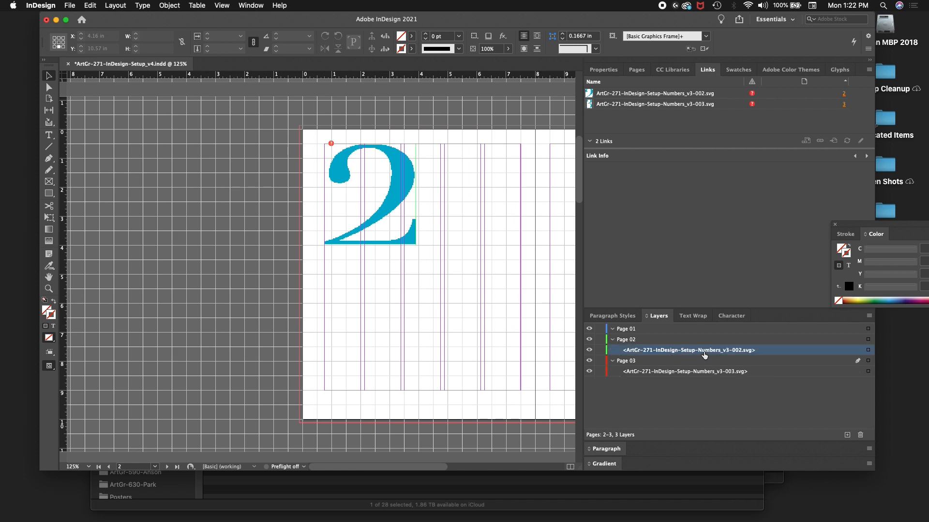
{"action": "left_click_drag", "start_coordinate": [703, 355], "coordinate": [860, 435]}
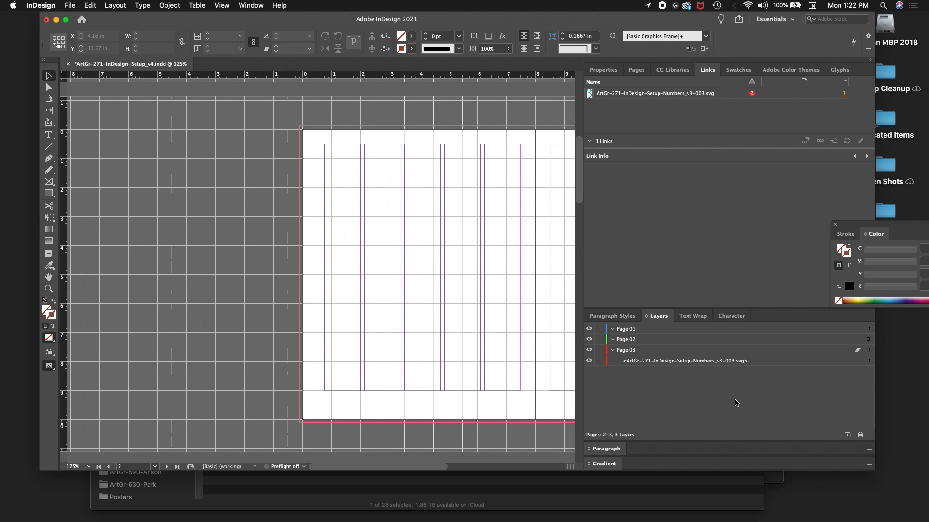
Delete the v3-003.svg graphic from the Page 03 layer
{"action": "left_click", "coordinate": [636, 362]}
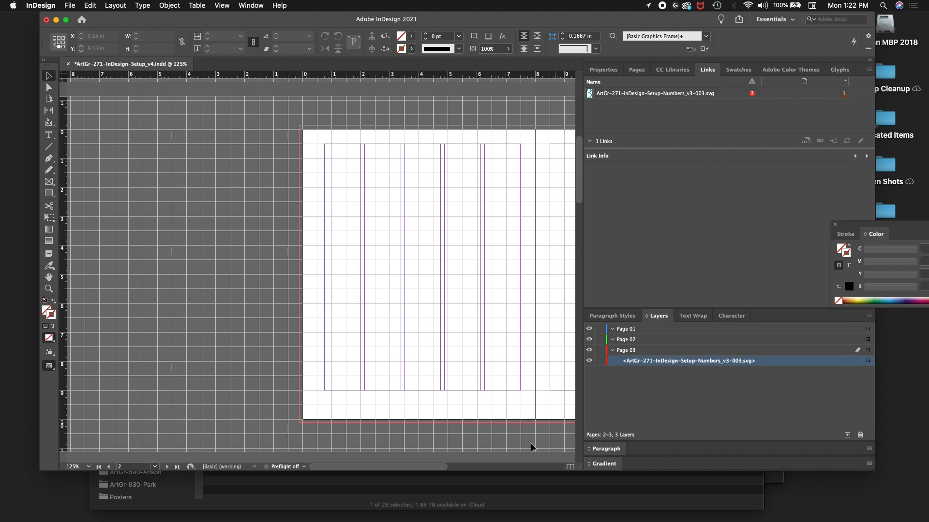
{"action": "left_click_drag", "start_coordinate": [431, 466], "coordinate": [488, 464]}
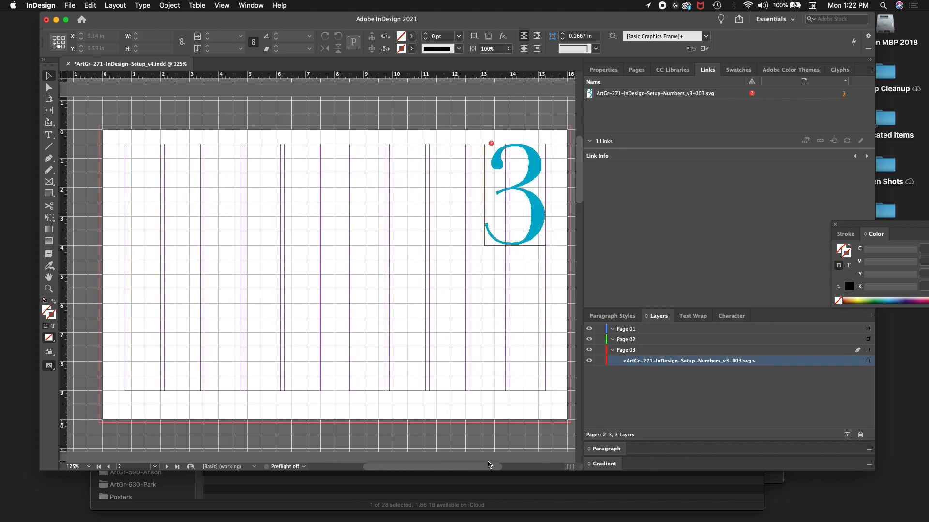
{"action": "left_click_drag", "start_coordinate": [688, 367], "coordinate": [856, 438]}
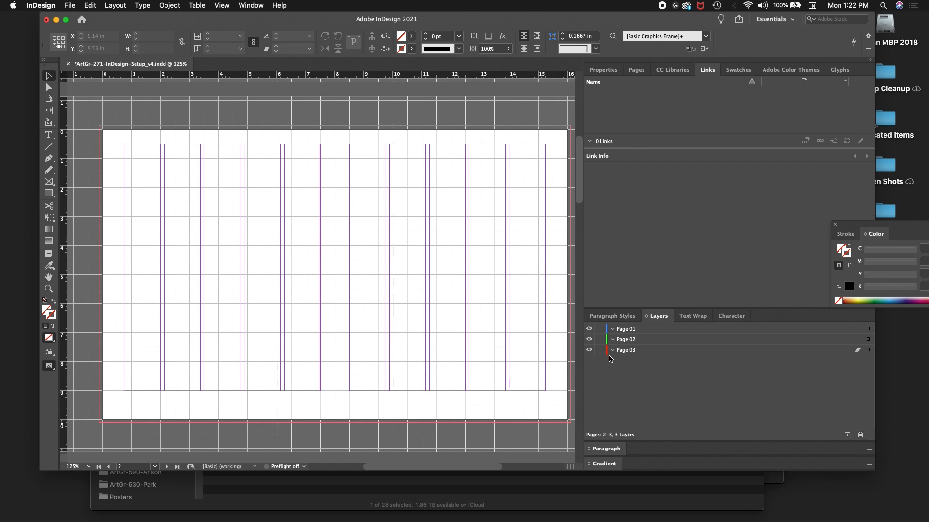
Lock the Page 02 and Page 03 layers, then make Page 01 the active layer and return to page 1
{"action": "left_click_drag", "start_coordinate": [602, 341], "coordinate": [600, 351]}
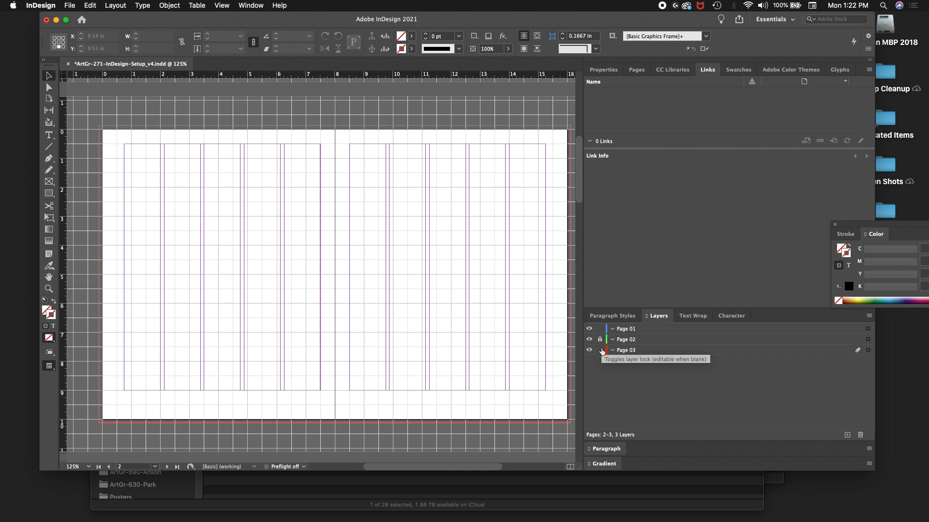
{"action": "left_click", "coordinate": [653, 331]}
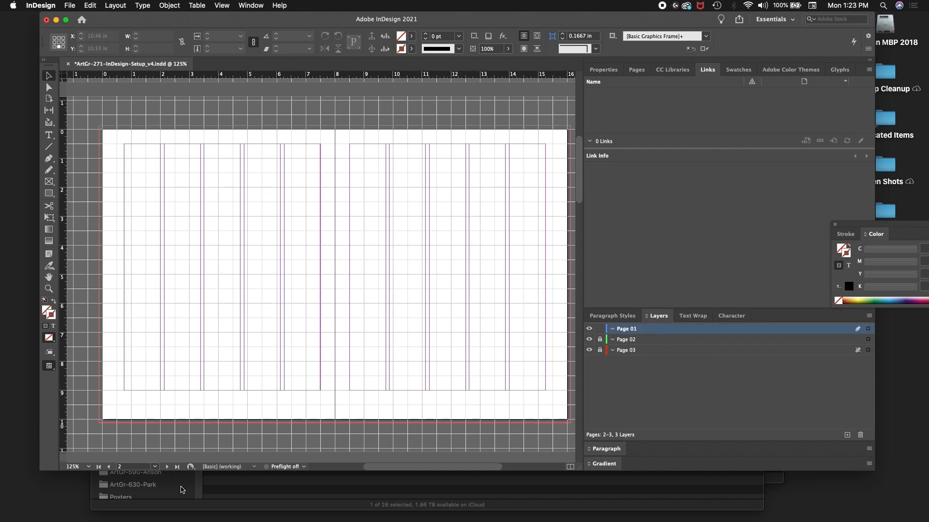
{"action": "left_click", "coordinate": [109, 468]}
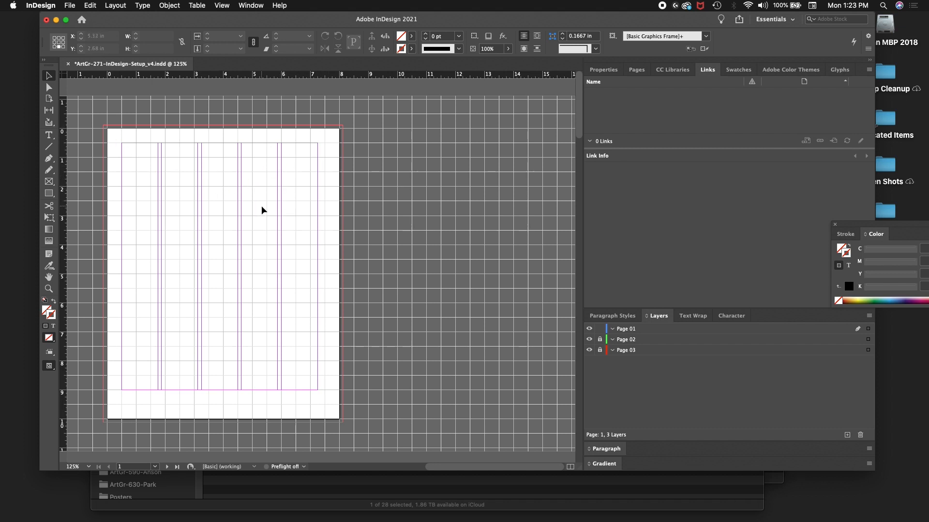
{"action": "left_click", "coordinate": [721, 330]}
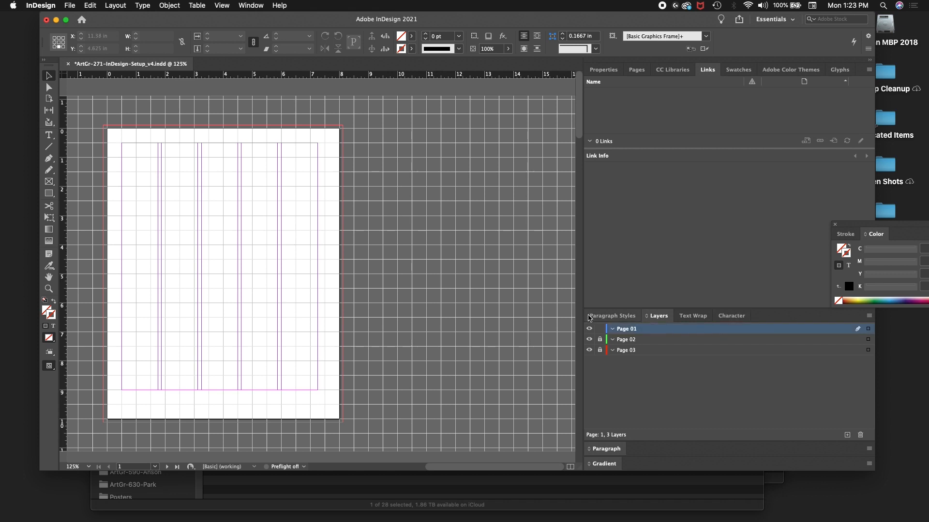
Place ArtGr-271-InDesign-Setup-Numbers_v4-01.svg on the Page 01 layer, sized about 3.5 in tall from page 1's upper-right margin corner
{"action": "key", "text": "super+d"}
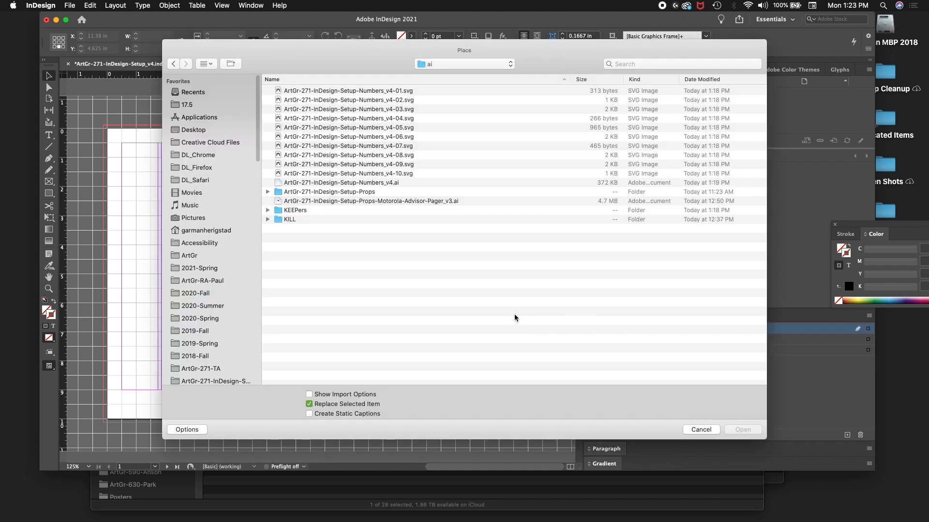
{"action": "left_click", "coordinate": [418, 93]}
{"action": "key", "text": "space"}
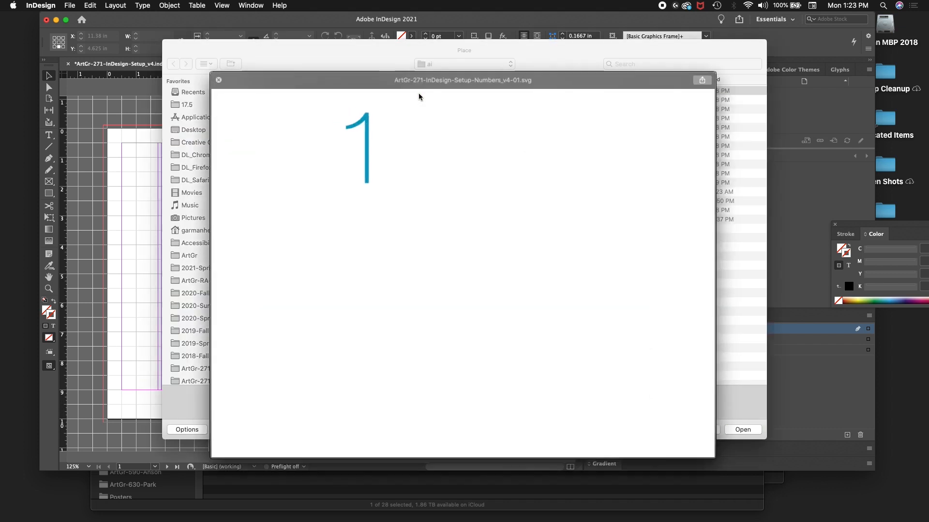
{"action": "key", "text": "Return"}
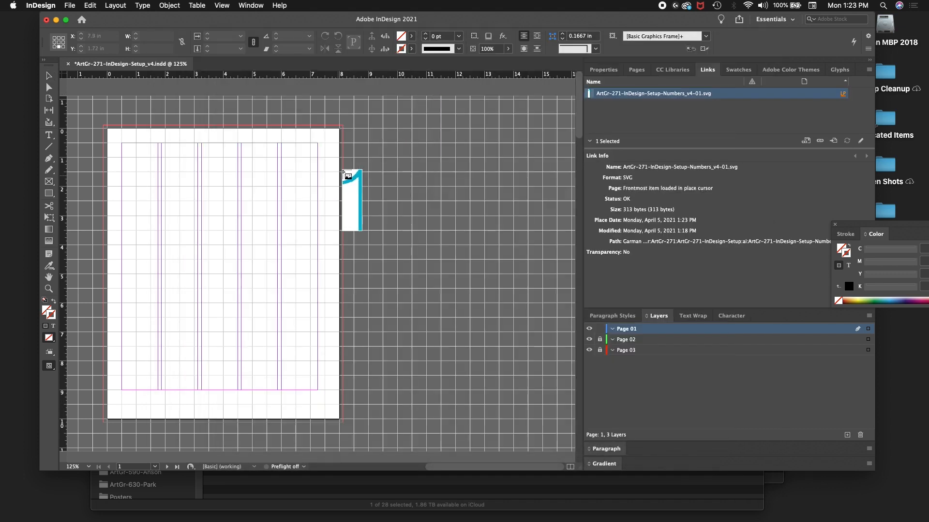
{"action": "key", "text": "super+equal"}
{"action": "key", "text": "super+equal"}
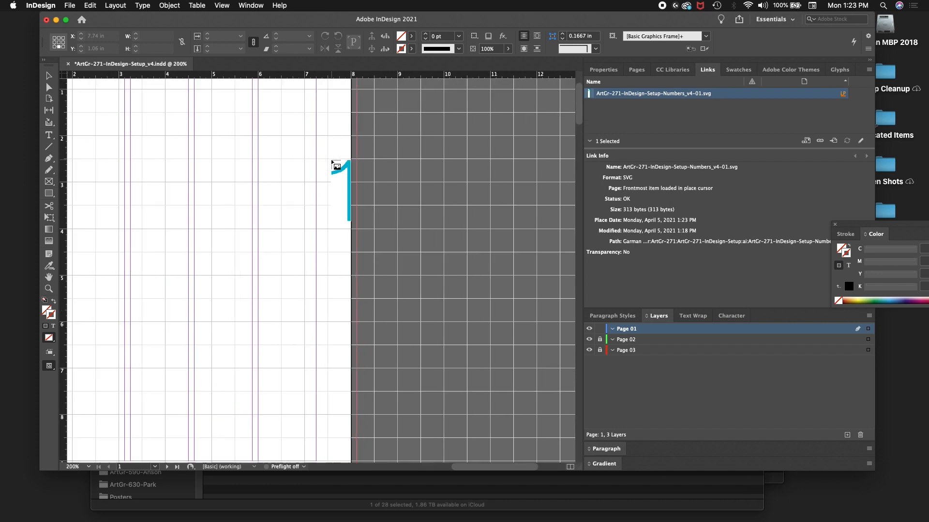
{"action": "scroll", "coordinate": [326, 169], "scroll_direction": "up", "scroll_amount": 3}
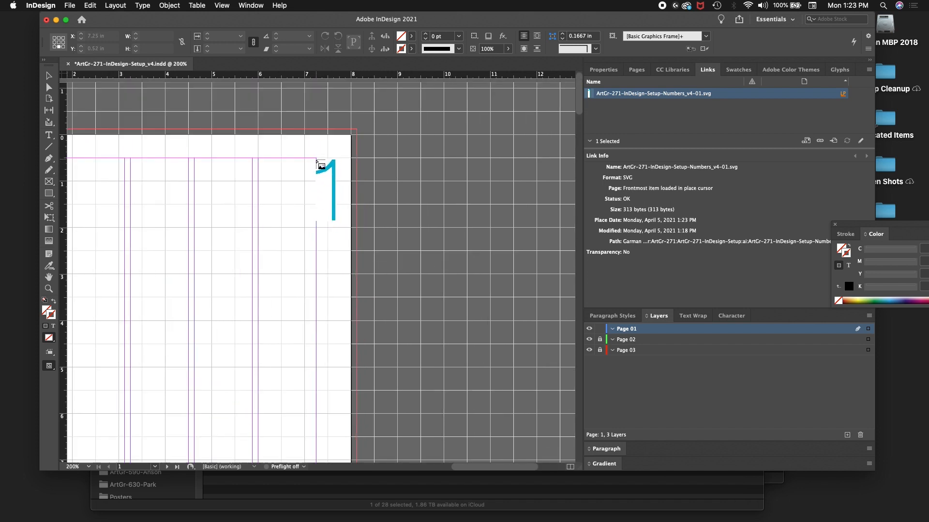
{"action": "left_click_drag", "start_coordinate": [317, 158], "coordinate": [265, 319]}
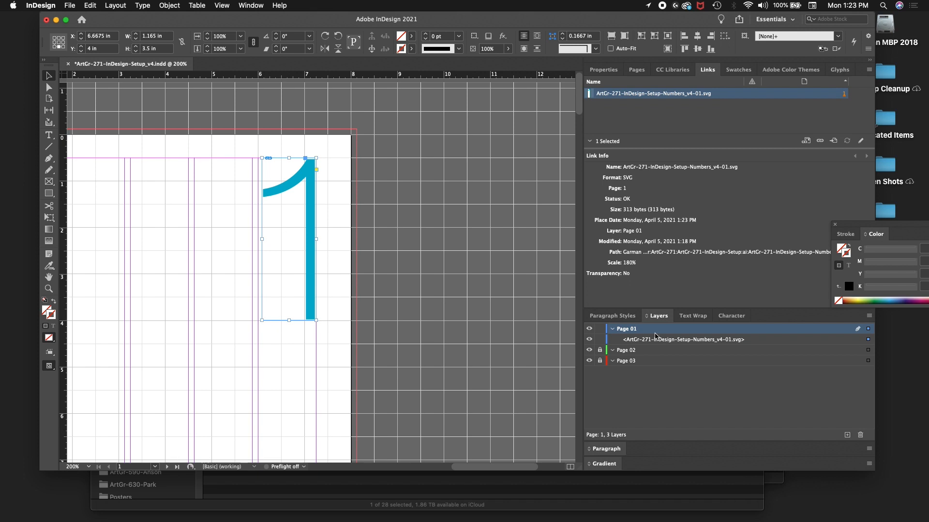
Lock the Page 01 layer, unlock Page 02, and go to page 2 of the page 2–3 spread
{"action": "left_click", "coordinate": [600, 328]}
{"action": "left_click", "coordinate": [604, 351]}
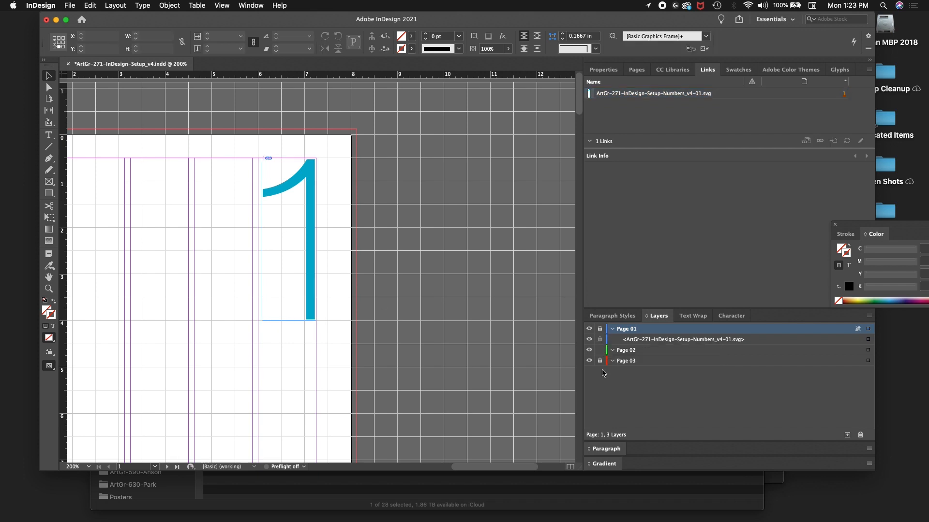
{"action": "left_click", "coordinate": [167, 466]}
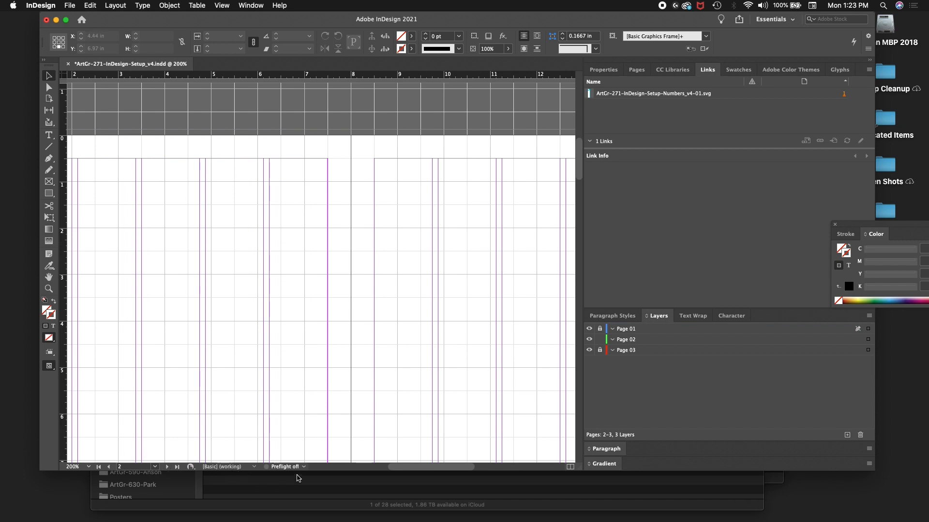
{"action": "left_click_drag", "start_coordinate": [399, 467], "coordinate": [368, 468]}
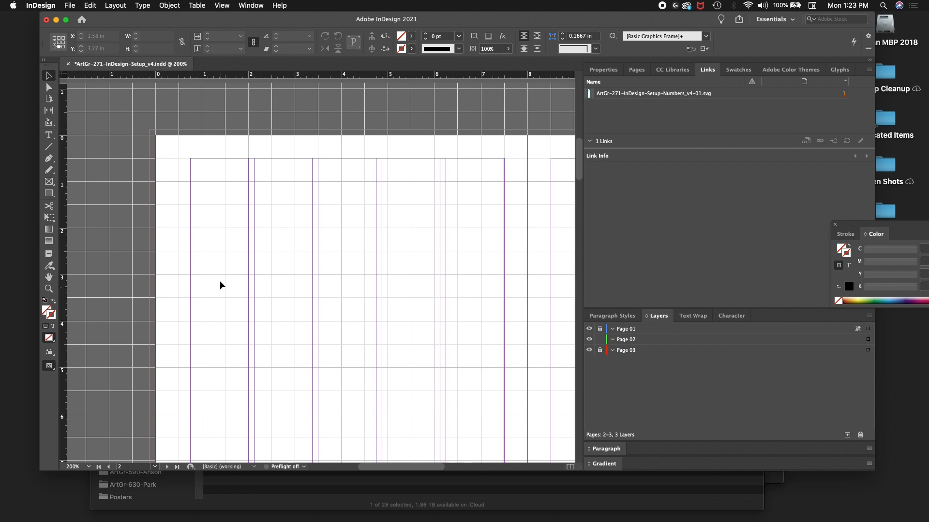
Load ArtGr-271-InDesign-Setup-Numbers_v4-02.svg for placing and make Page 02 the active layer on the page 2–3 spread
{"action": "key", "text": "super+d"}
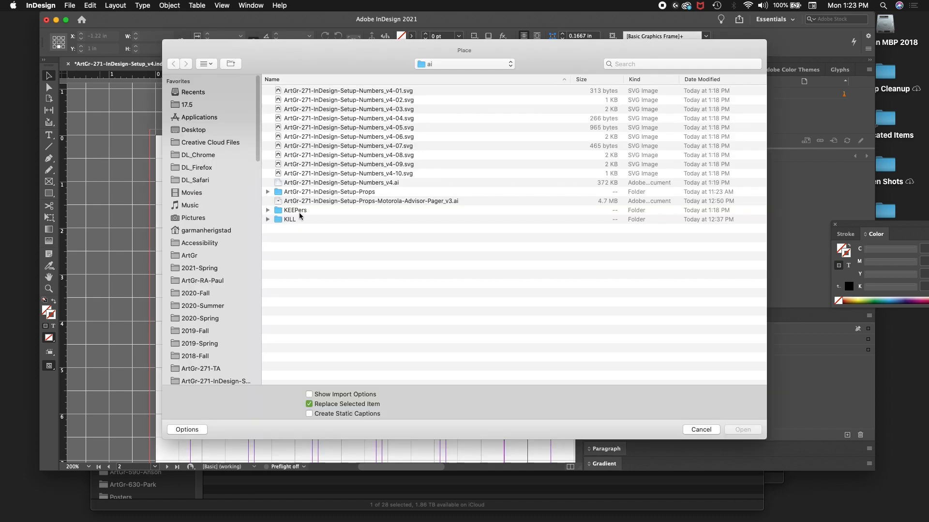
{"action": "double_click", "coordinate": [376, 99]}
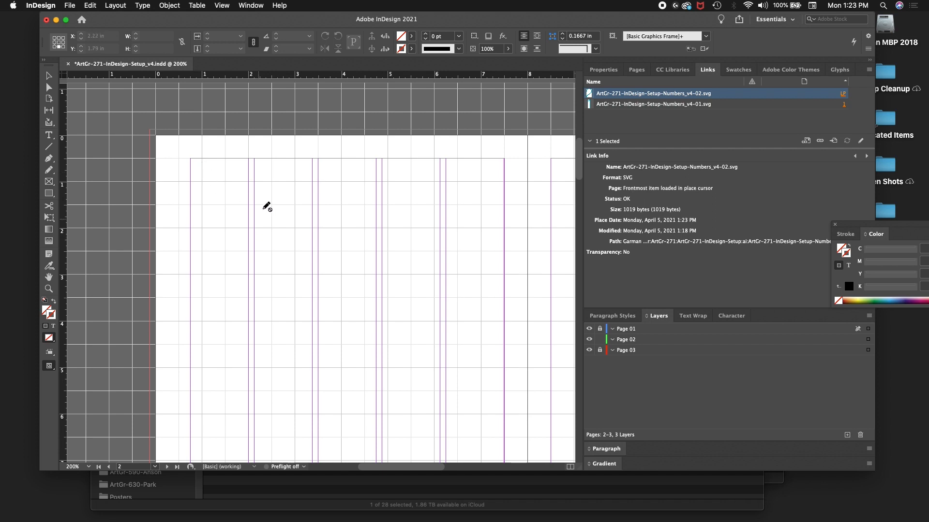
{"action": "left_click", "coordinate": [110, 467]}
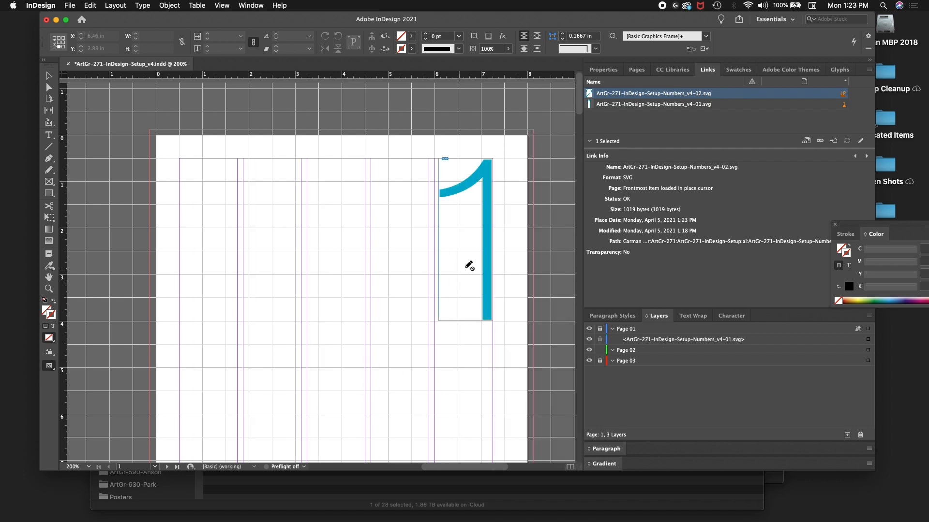
{"action": "left_click", "coordinate": [165, 466]}
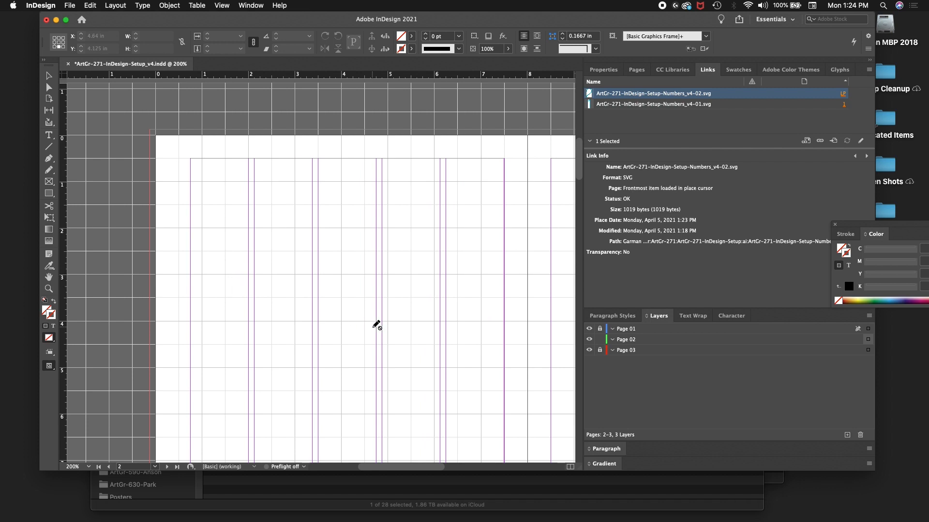
{"action": "left_click", "coordinate": [646, 340]}
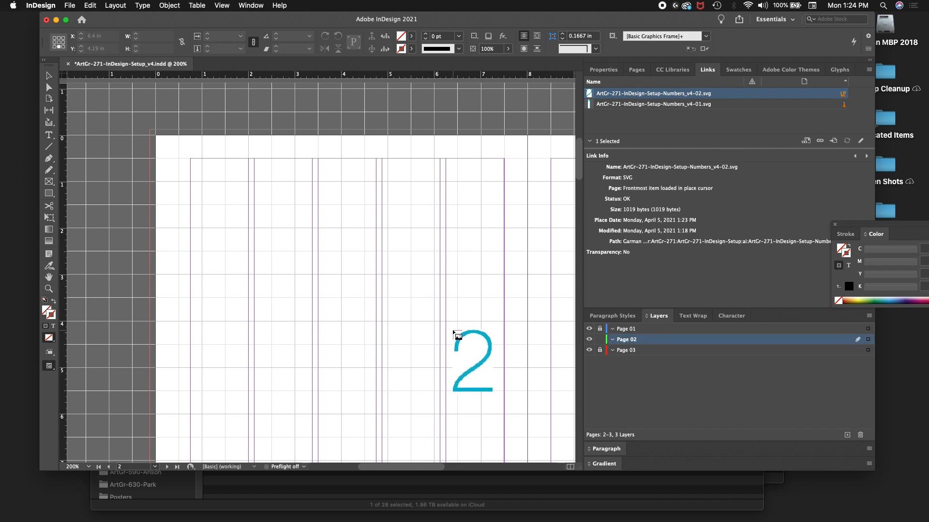
Place v4-02.svg about 3.5 in tall from page 2's upper-left margin corner and discard the extra loaded copy
{"action": "key", "text": "super+d"}
{"action": "left_click", "coordinate": [388, 100]}
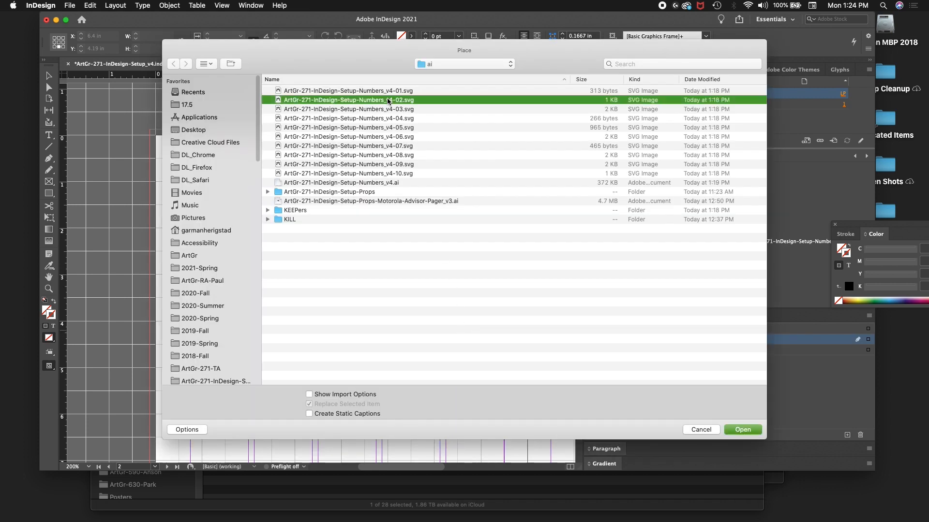
{"action": "double_click", "coordinate": [388, 100]}
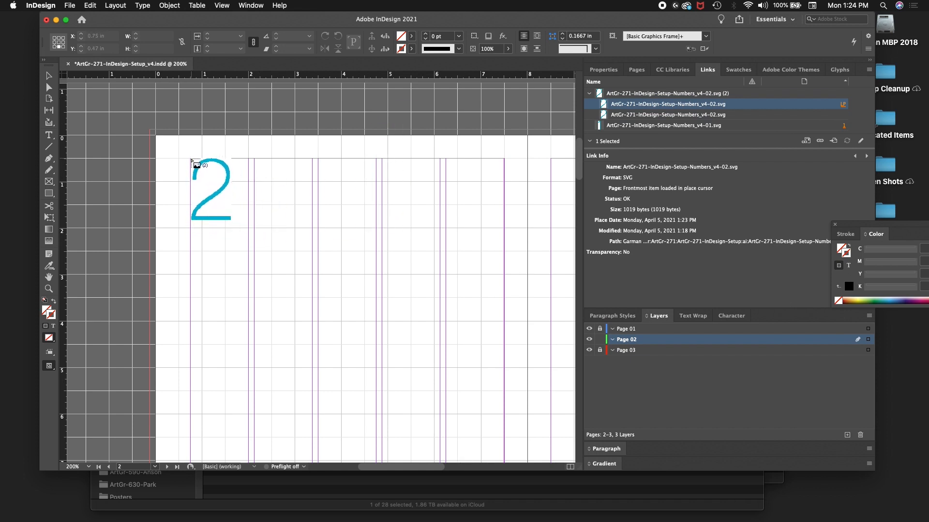
{"action": "left_click_drag", "start_coordinate": [191, 159], "coordinate": [311, 325]}
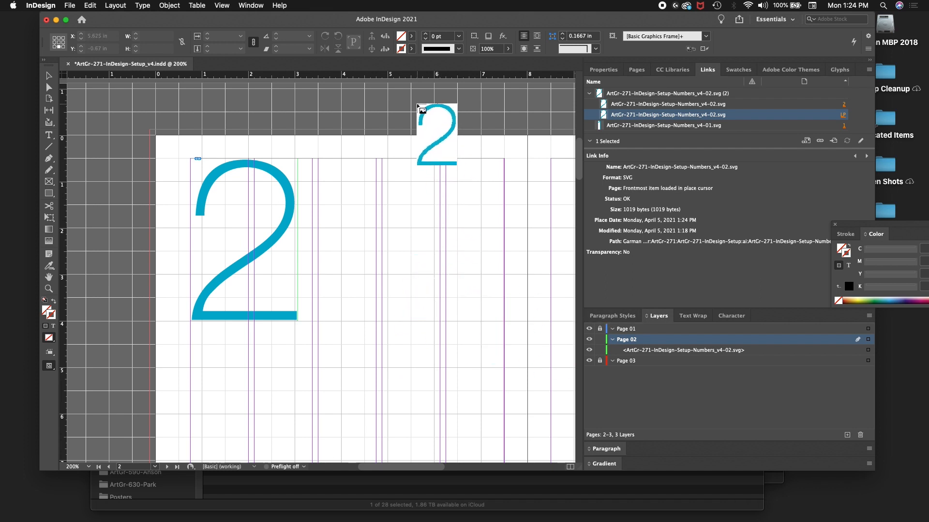
{"action": "key", "text": "Escape"}
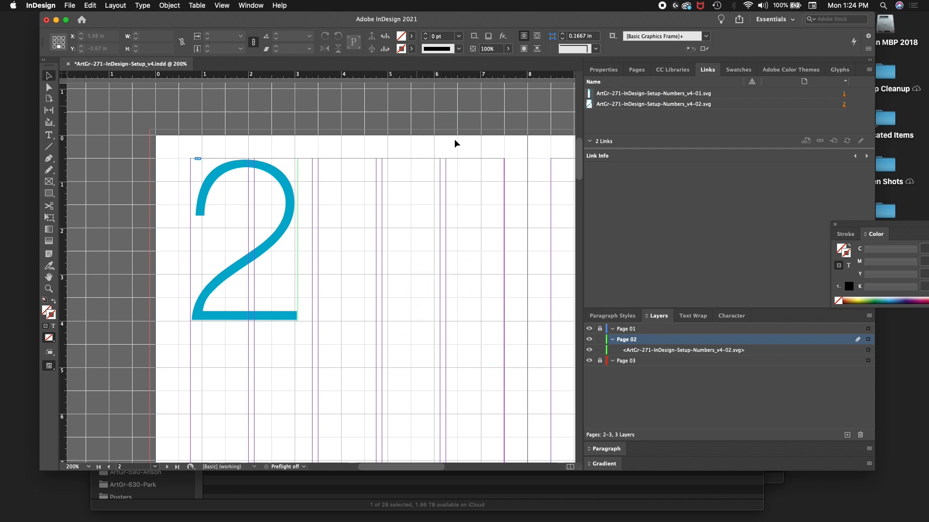
Lock the Page 02 layer and its v4-02.svg graphic, then unlock the Page 03 layer and make it active
{"action": "left_click", "coordinate": [599, 350]}
{"action": "left_click", "coordinate": [600, 360]}
{"action": "left_click", "coordinate": [654, 361]}
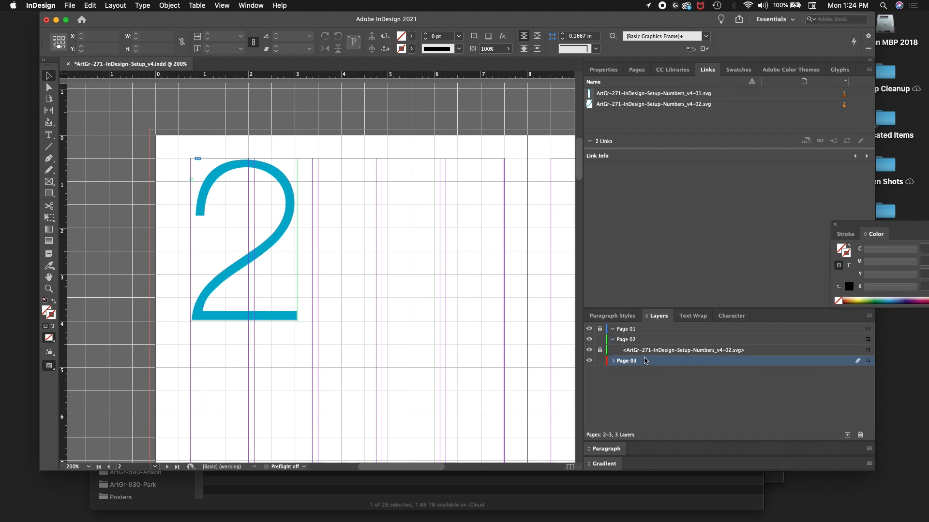
{"action": "left_click", "coordinate": [600, 339]}
{"action": "left_click", "coordinate": [599, 351]}
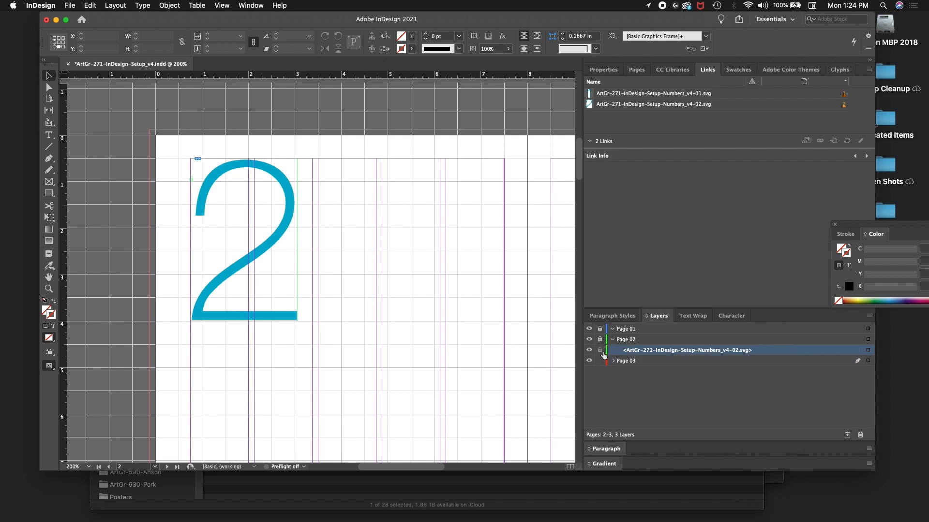
{"action": "left_click", "coordinate": [666, 362]}
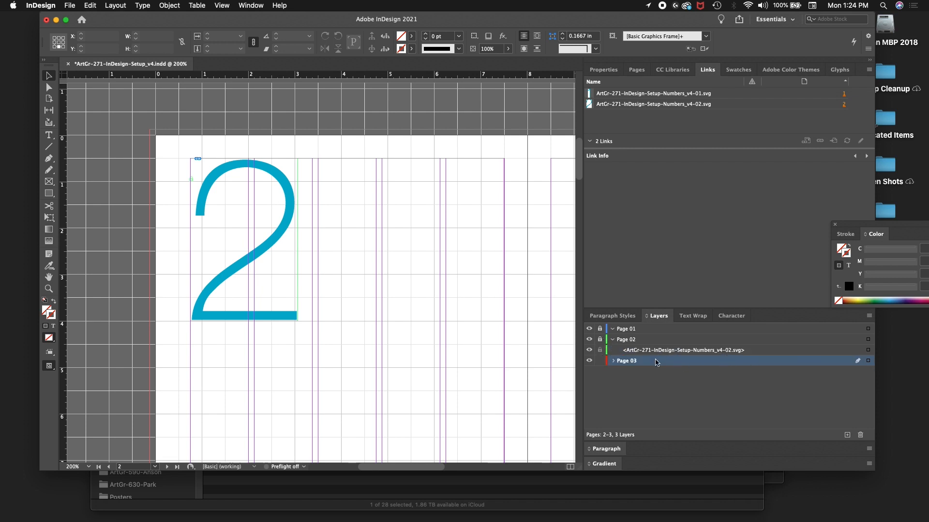
Collapse the Page 02 layer's contents, reselect Page 03 as the active layer and expand it
{"action": "left_click", "coordinate": [601, 351]}
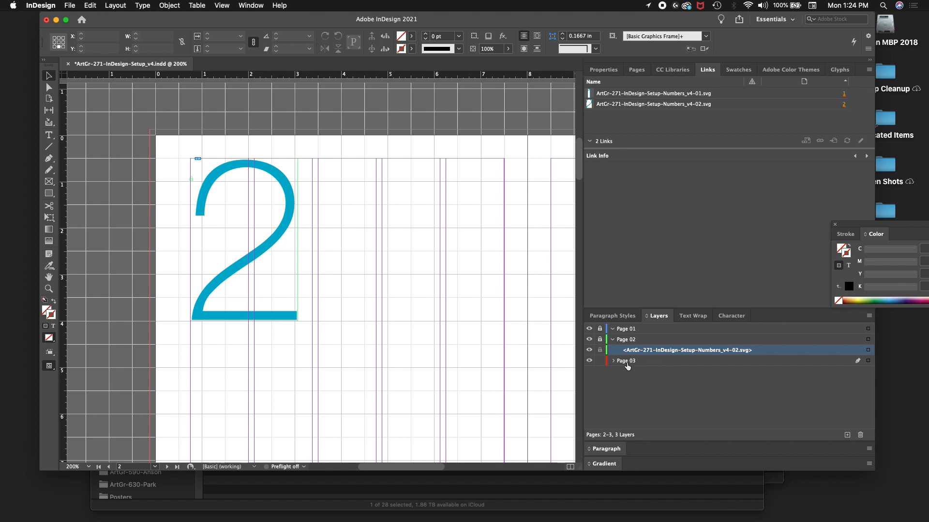
{"action": "left_click", "coordinate": [651, 343]}
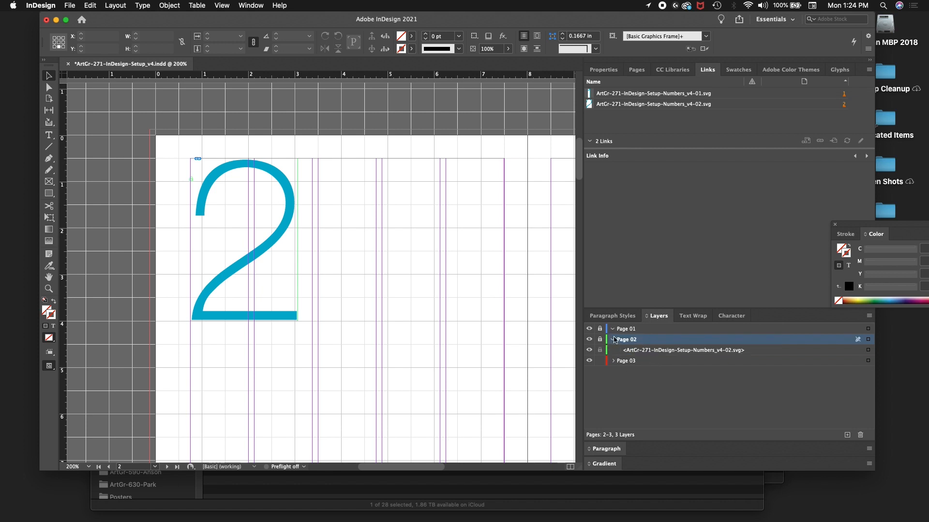
{"action": "left_click", "coordinate": [613, 340]}
{"action": "left_click", "coordinate": [648, 351]}
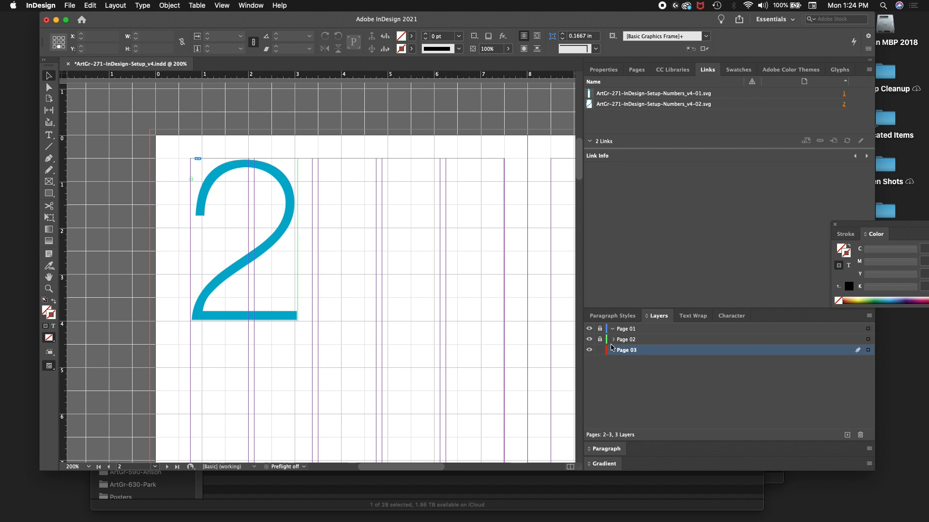
{"action": "left_click", "coordinate": [612, 349]}
Place ArtGr-271-InDesign-Setup-Numbers_v4-03.svg on the Page 03 layer, sized about 3.5 in tall from page 3's upper-right margin corner
{"action": "scroll", "coordinate": [419, 467], "scroll_direction": "down", "scroll_amount": 5}
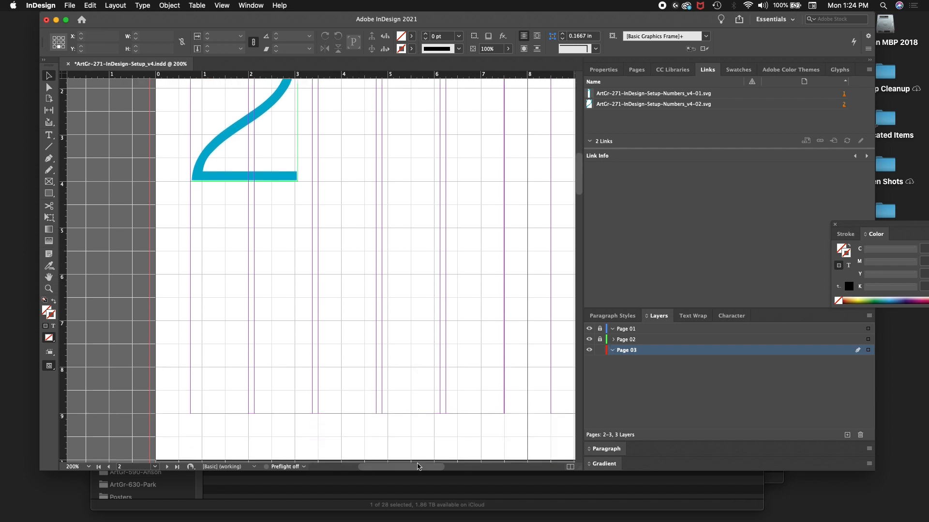
{"action": "left_click_drag", "start_coordinate": [419, 467], "coordinate": [462, 439]}
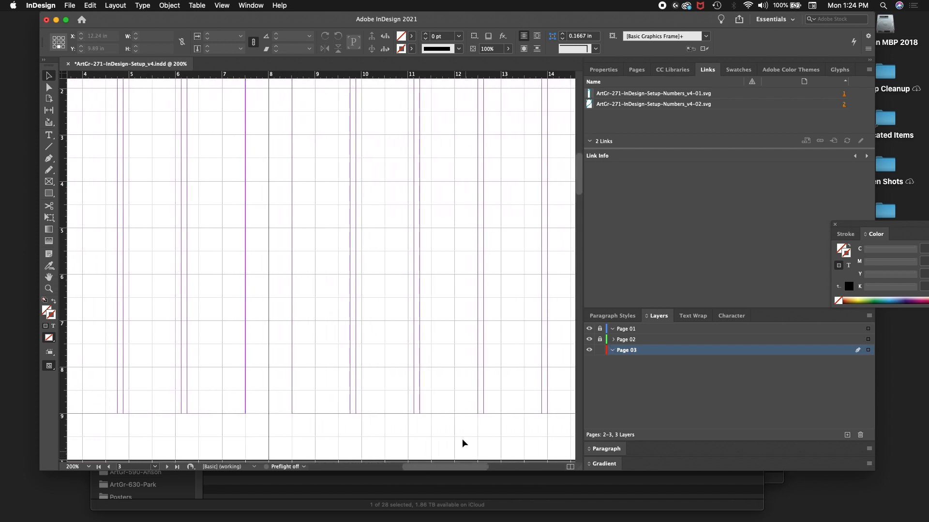
{"action": "scroll", "coordinate": [453, 353], "scroll_direction": "up", "scroll_amount": 5}
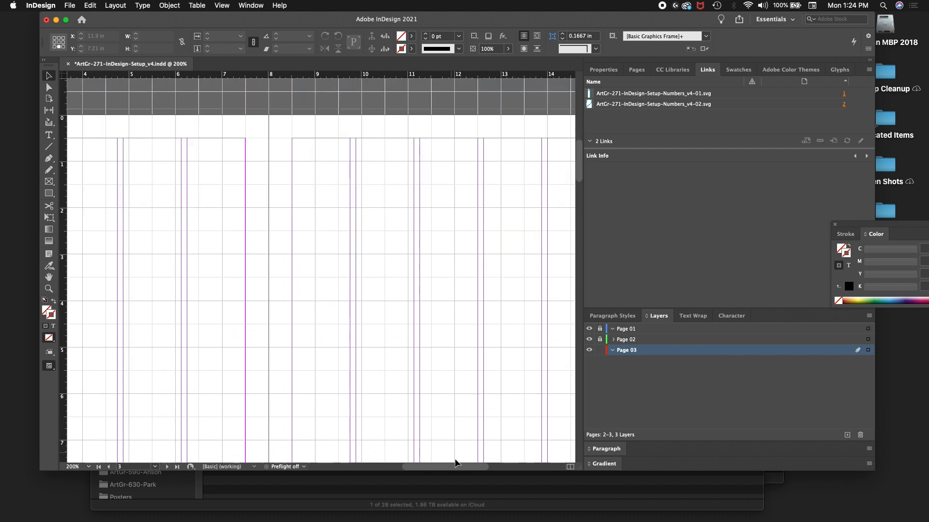
{"action": "left_click_drag", "start_coordinate": [456, 466], "coordinate": [463, 467]}
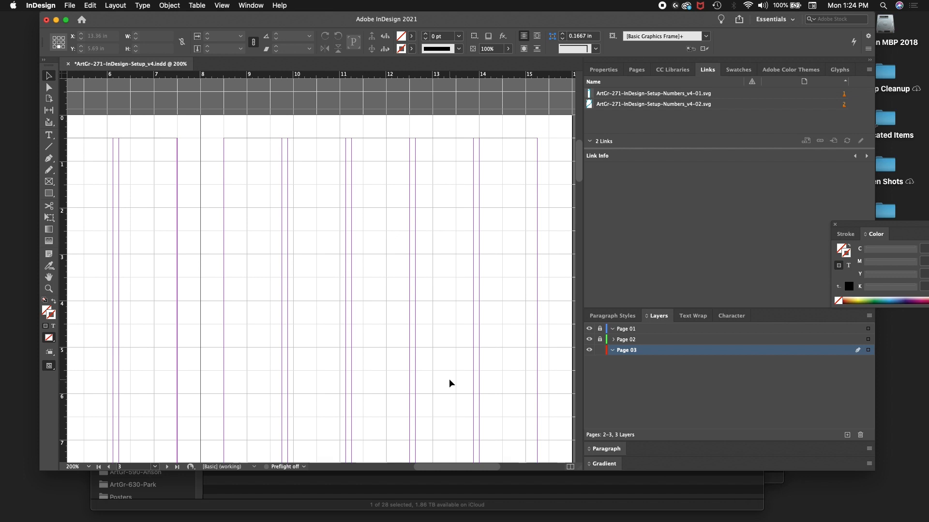
{"action": "key", "text": "super+d"}
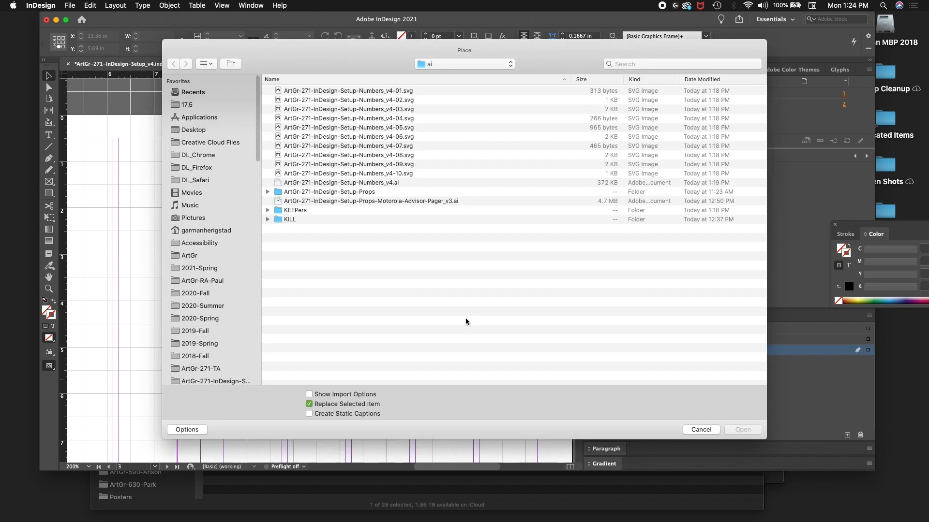
{"action": "double_click", "coordinate": [387, 109]}
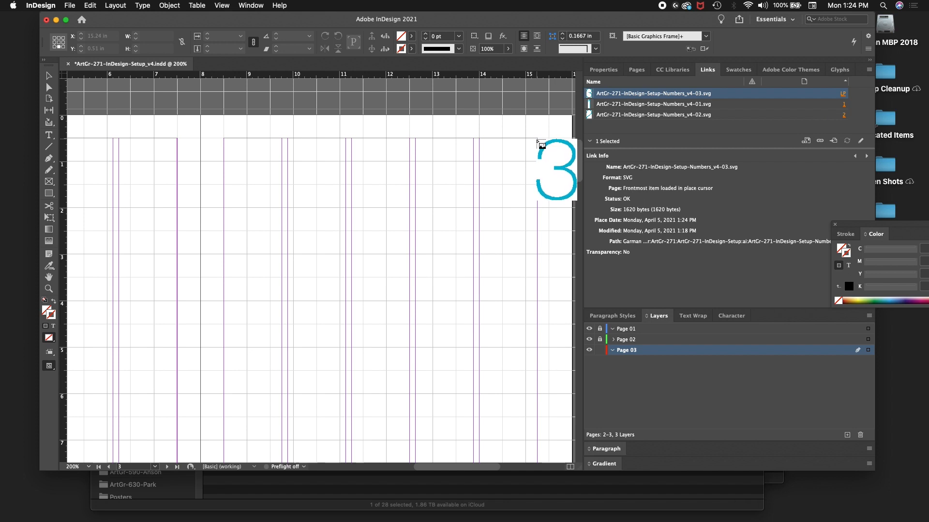
{"action": "mouse_move", "coordinate": [537, 139]}
{"action": "left_mouse_down"}
{"action": "mouse_move", "coordinate": [345, 328]}
{"action": "mouse_move", "coordinate": [399, 303]}
{"action": "left_mouse_up"}
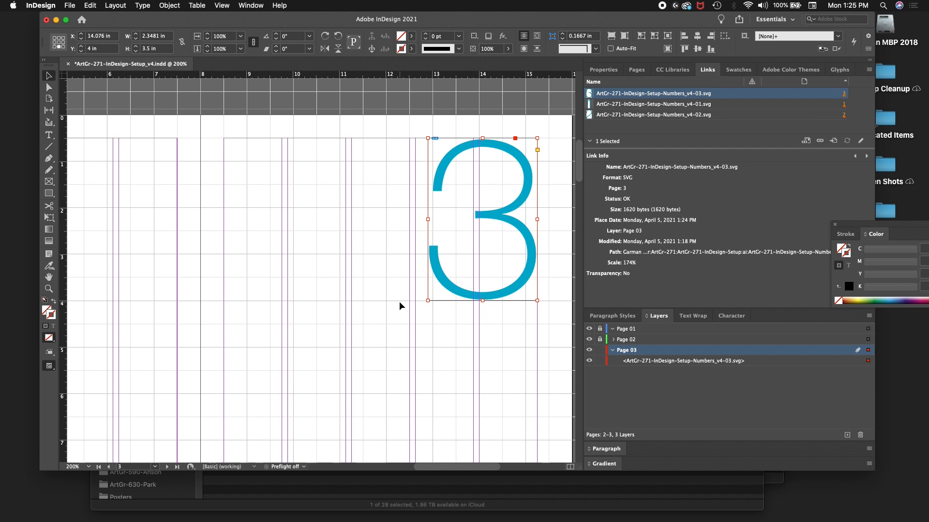
Examine the placed numbers on pages 1 to 3, comparing their size and alignment to the margins across the spreads
{"action": "key", "text": "super+minus"}
{"action": "key", "text": "super+minus"}
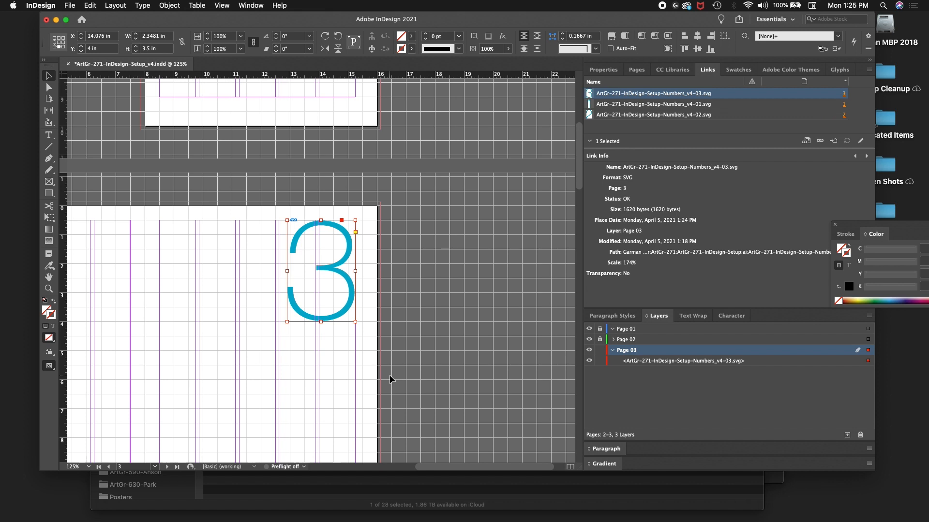
{"action": "key", "text": "super+minus"}
{"action": "key", "text": "super+minus"}
{"action": "key", "text": "super+minus"}
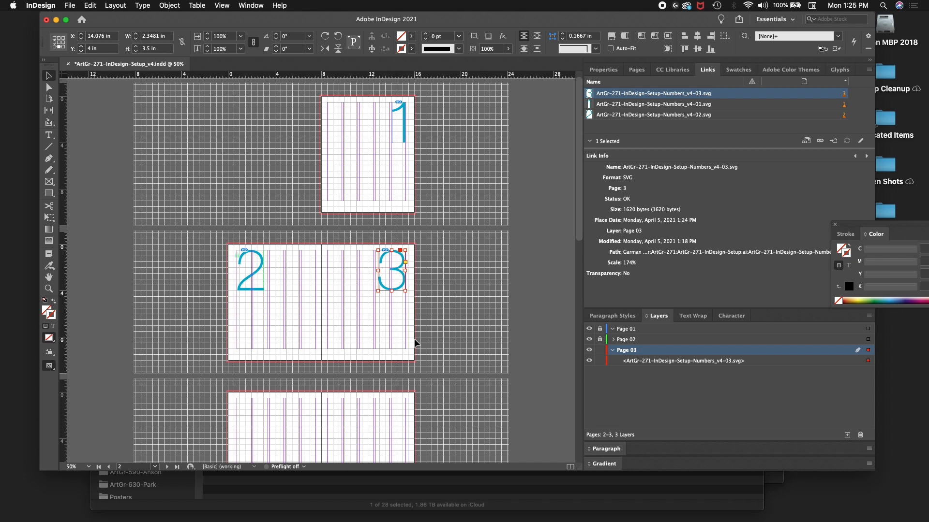
{"action": "key", "text": "super+minus"}
{"action": "key", "text": "super+equal"}
{"action": "key", "text": "super+equal"}
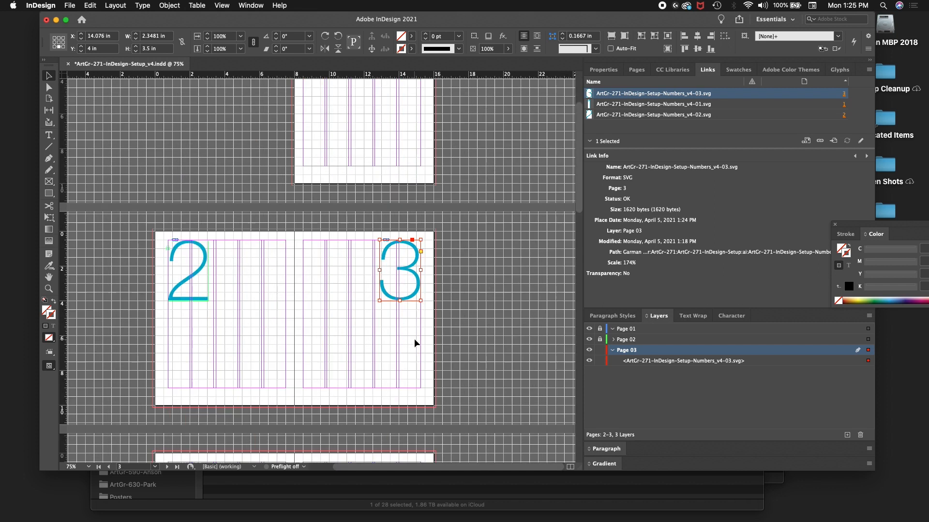
{"action": "scroll", "coordinate": [389, 319], "scroll_direction": "up", "scroll_amount": 4}
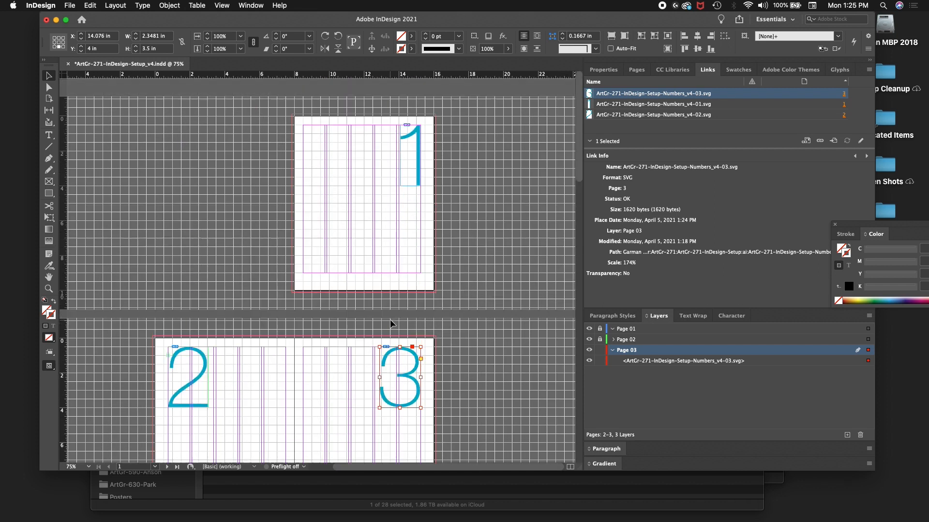
{"action": "key", "text": "super+equal"}
{"action": "key", "text": "super+equal"}
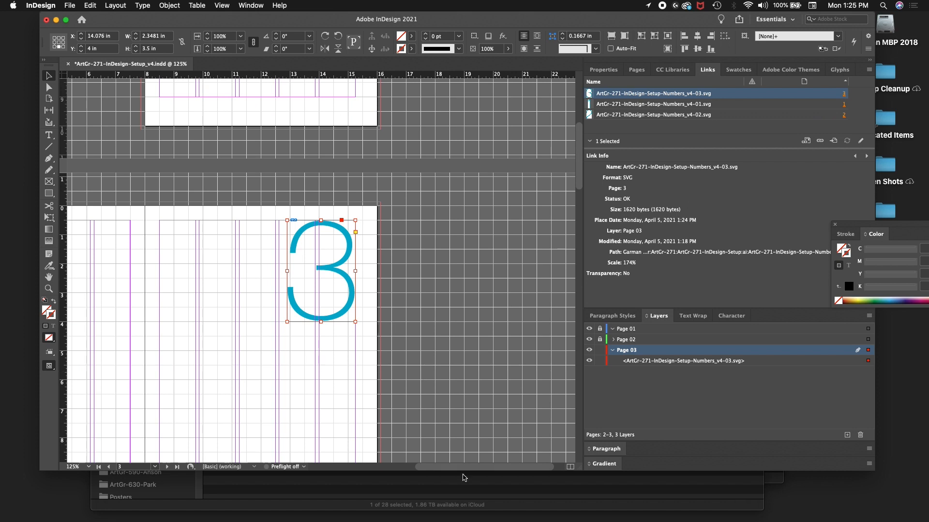
{"action": "left_click_drag", "start_coordinate": [463, 467], "coordinate": [419, 466]}
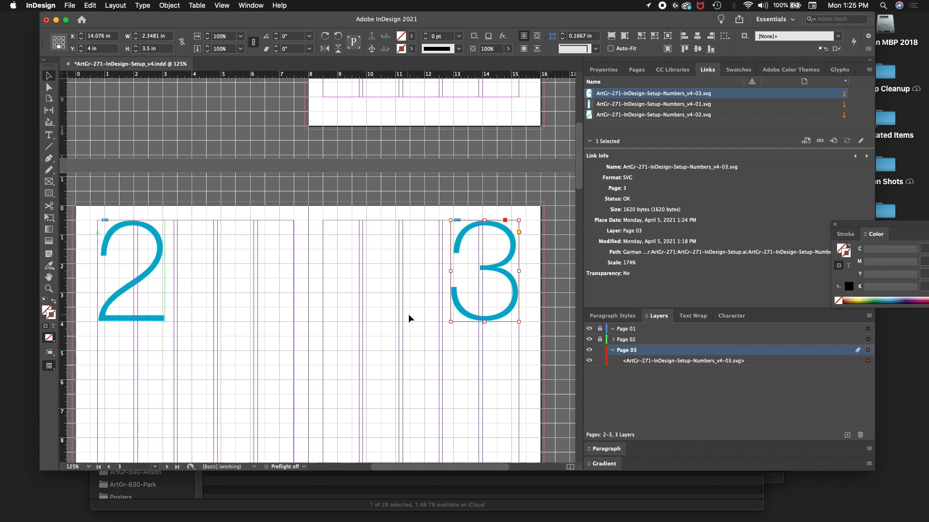
{"action": "scroll", "coordinate": [408, 317], "scroll_direction": "up", "scroll_amount": 10}
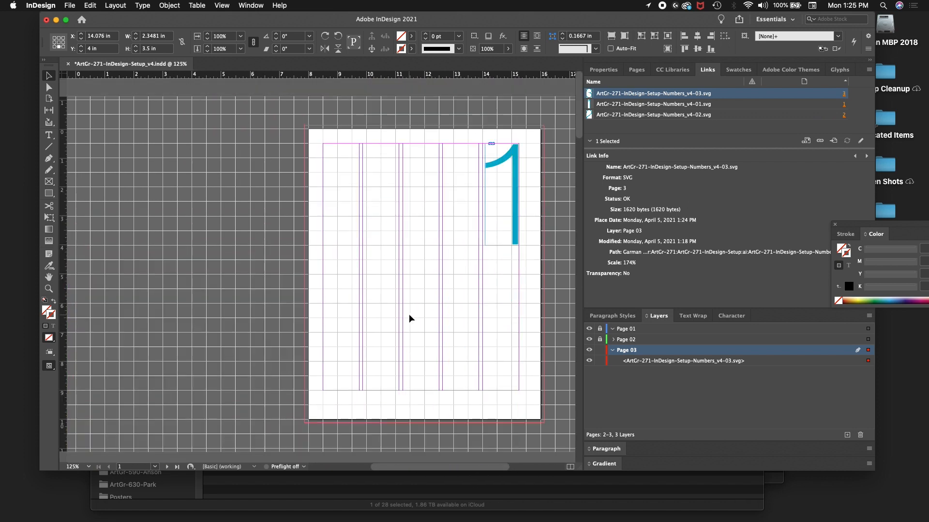